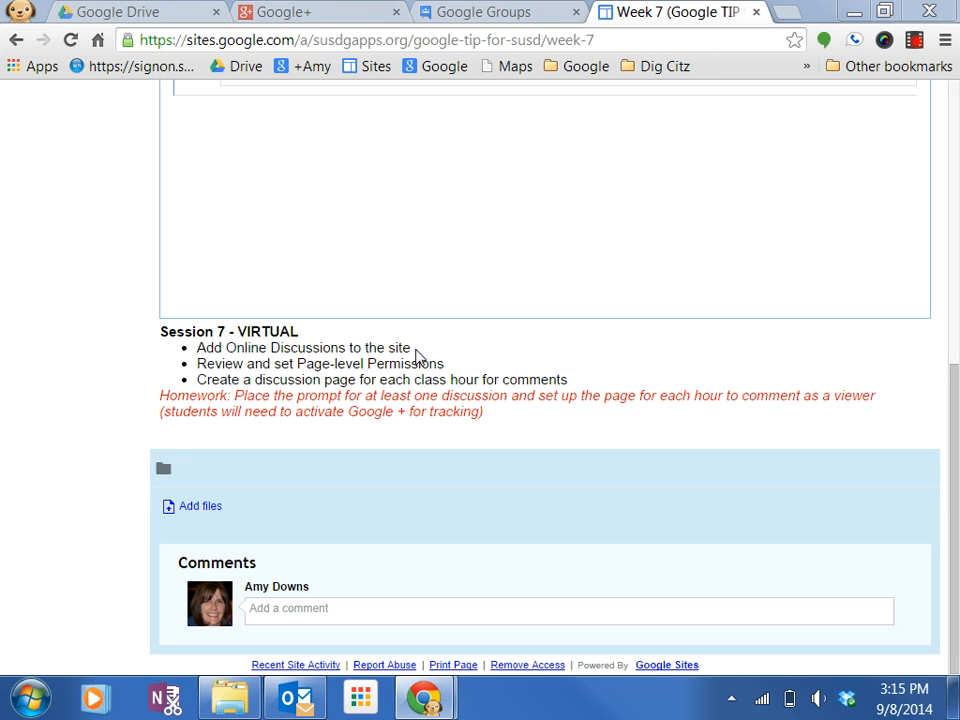
Review the Week 7 page's embedded group forum and session task list.
scroll(417, 357, up, 5)
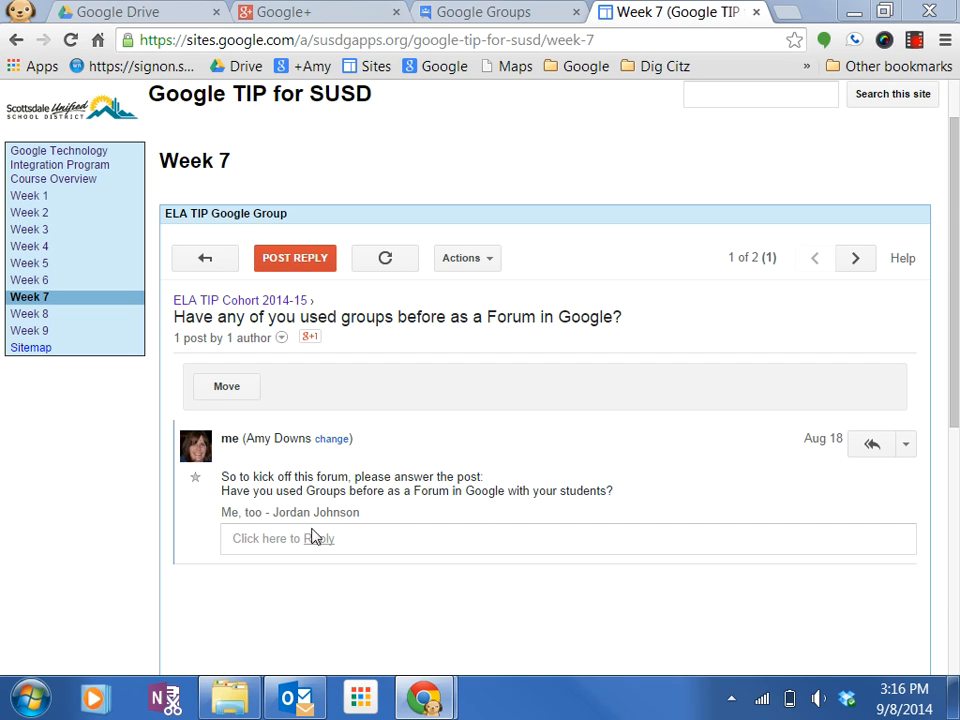
scroll(373, 531, down, 1)
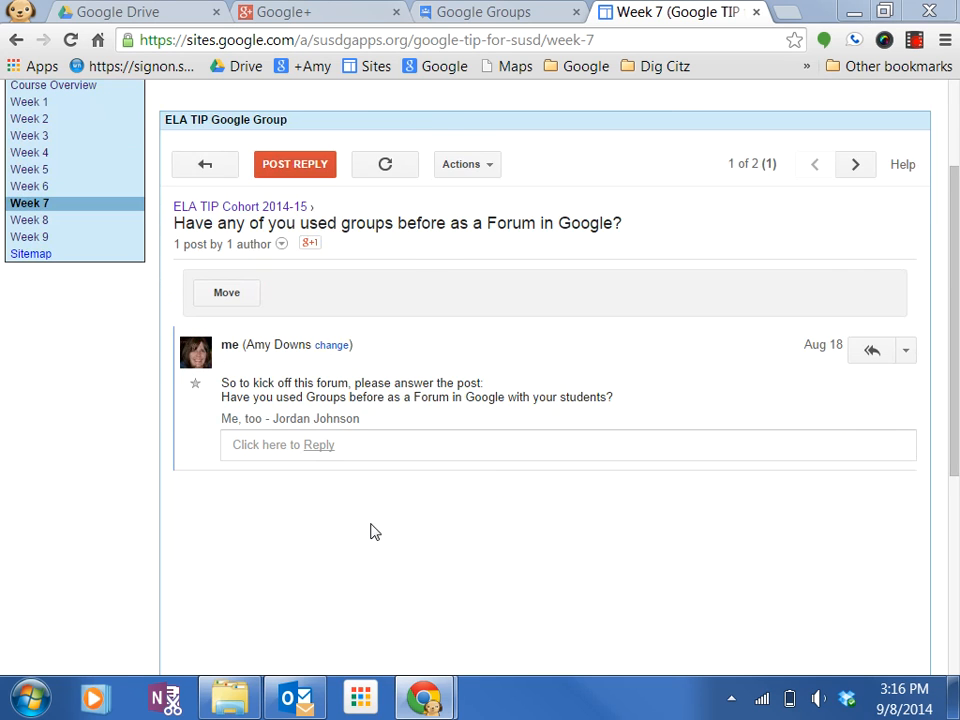
scroll(373, 529, up, 3)
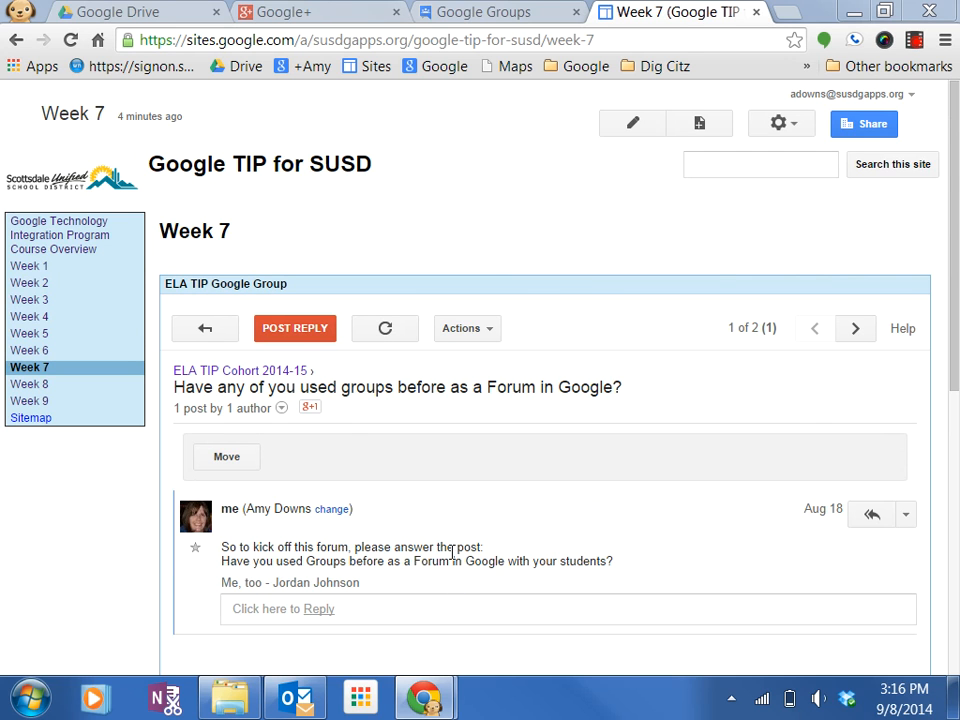
scroll(452, 553, down, 2)
scroll(452, 553, up, 2)
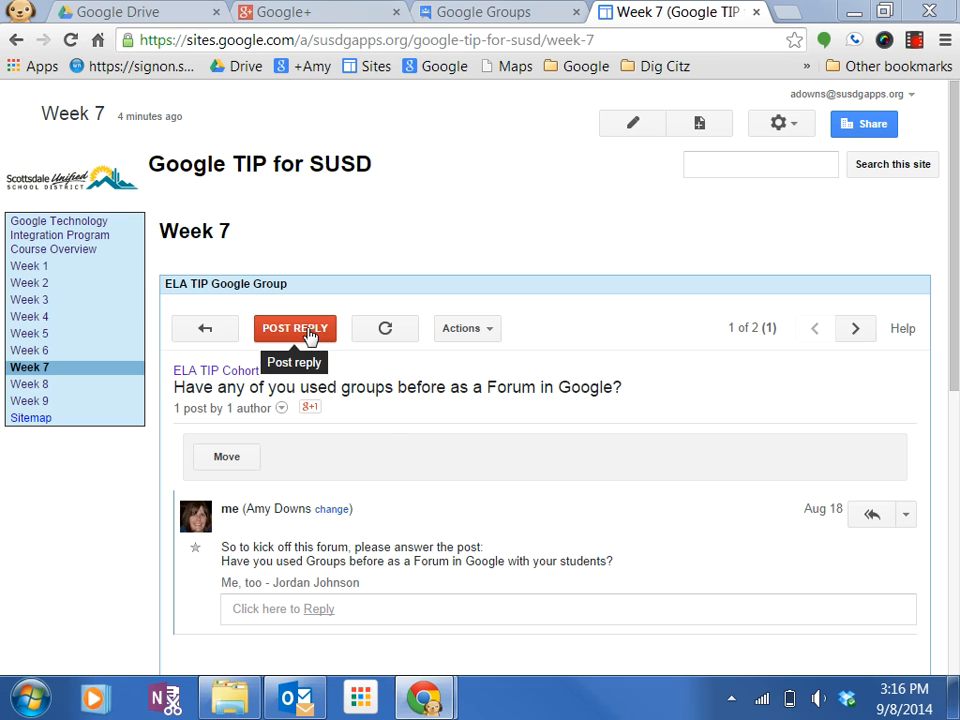
scroll(430, 510, down, 2)
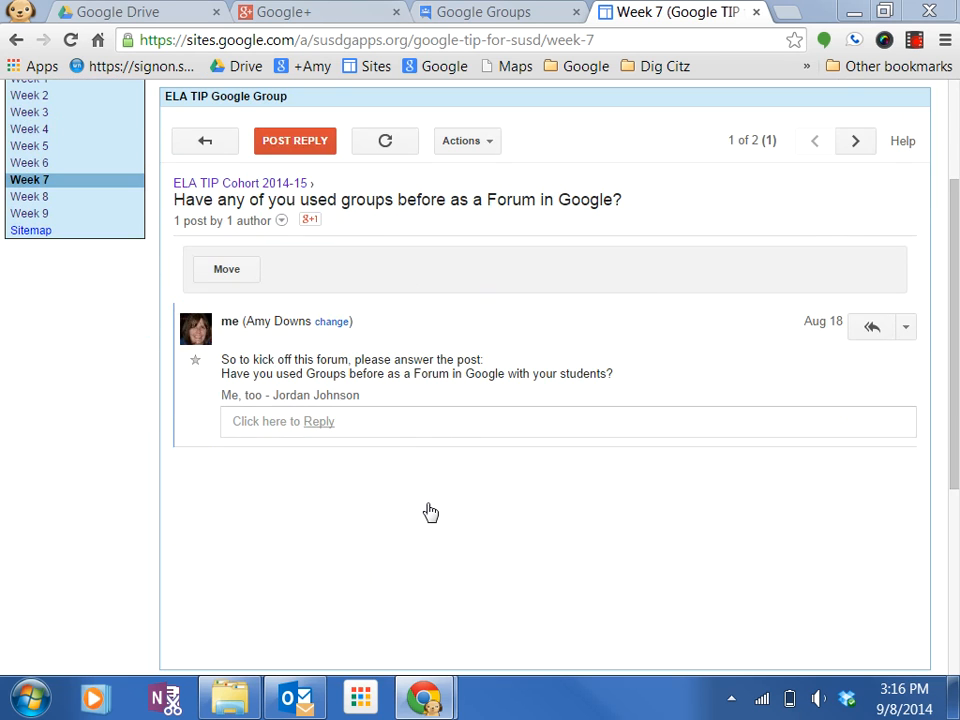
scroll(430, 512, up, 1)
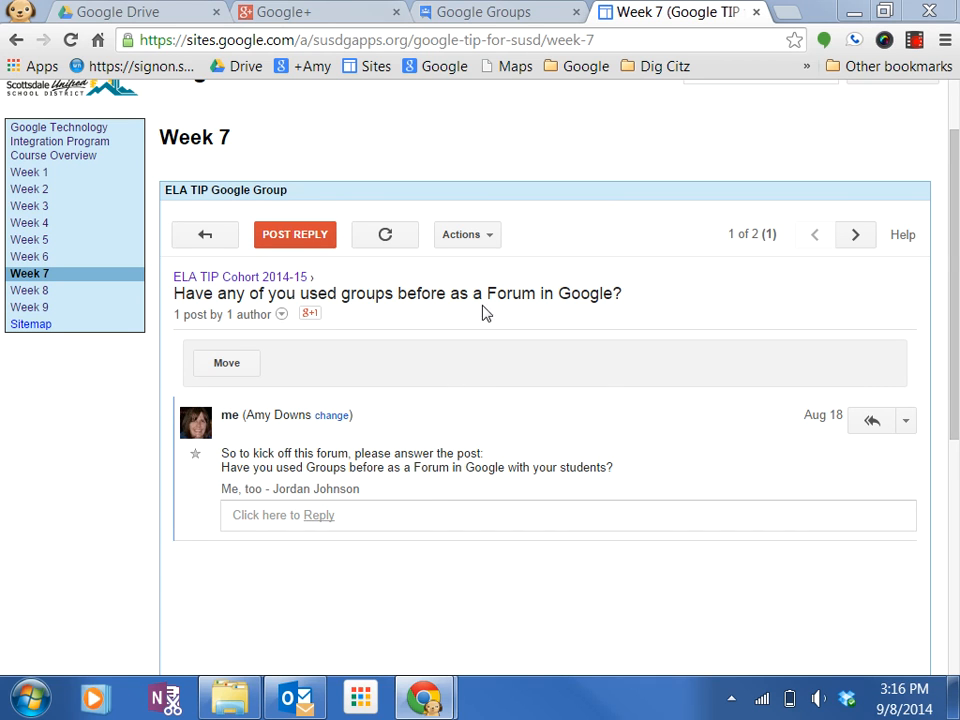
scroll(558, 267, up, 1)
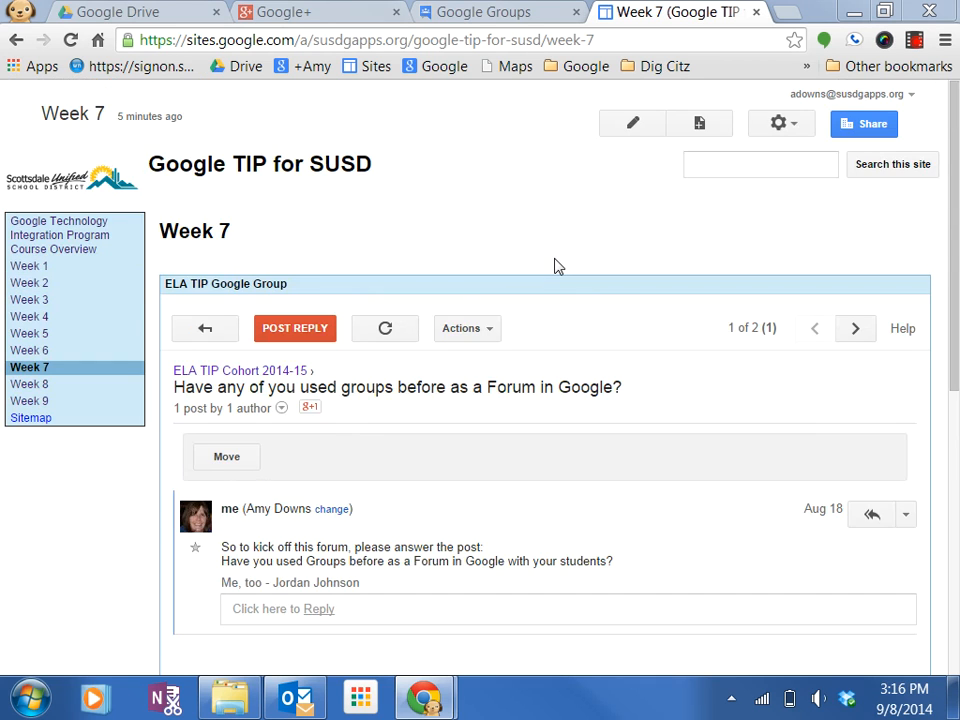
Open Google Groups from the Drive apps launcher.
click(150, 12)
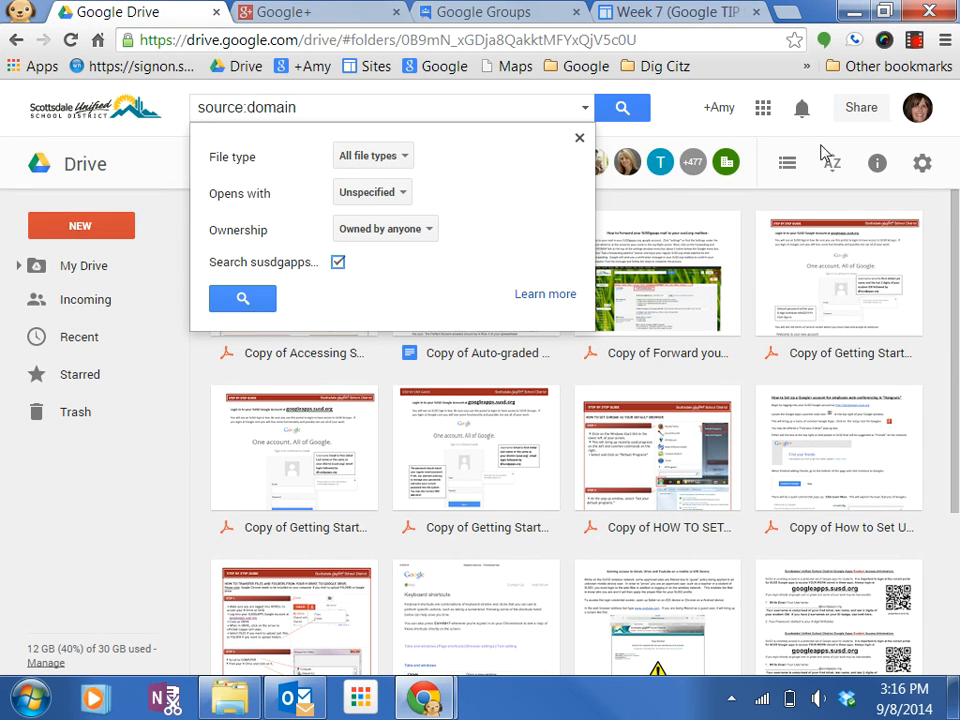
click(763, 108)
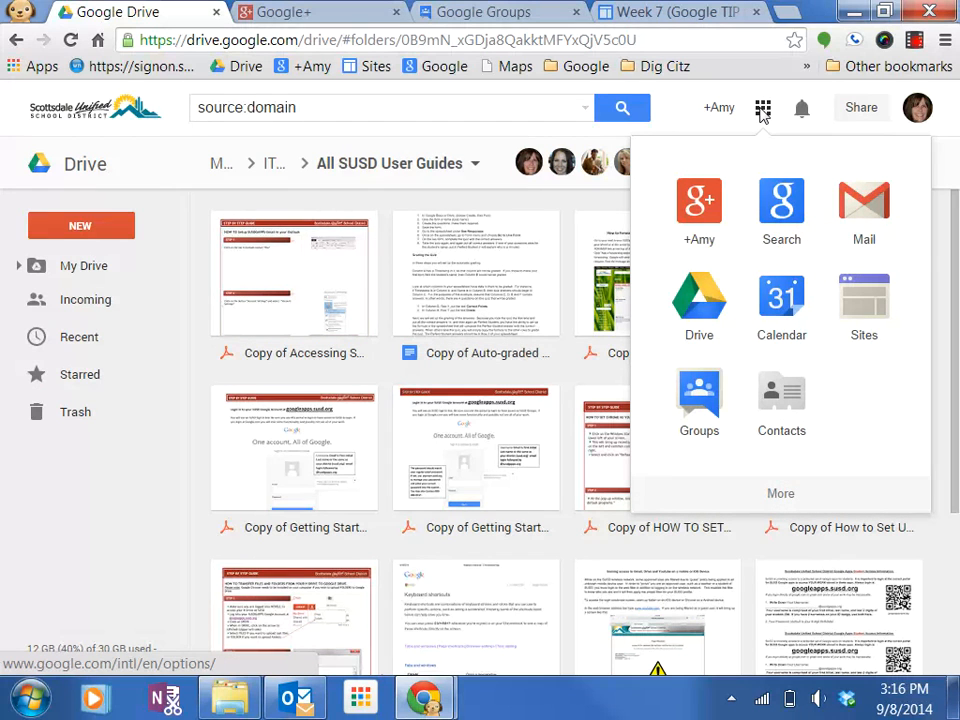
click(699, 404)
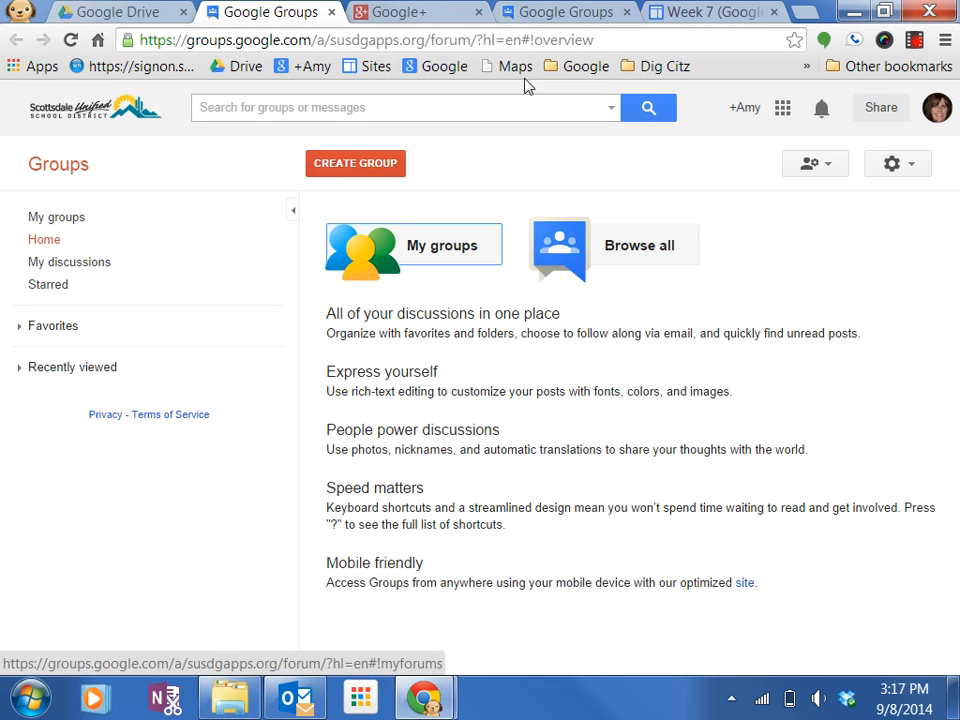
Open the General information settings of the ELA TIP Cohort 2014-15 group.
click(558, 14)
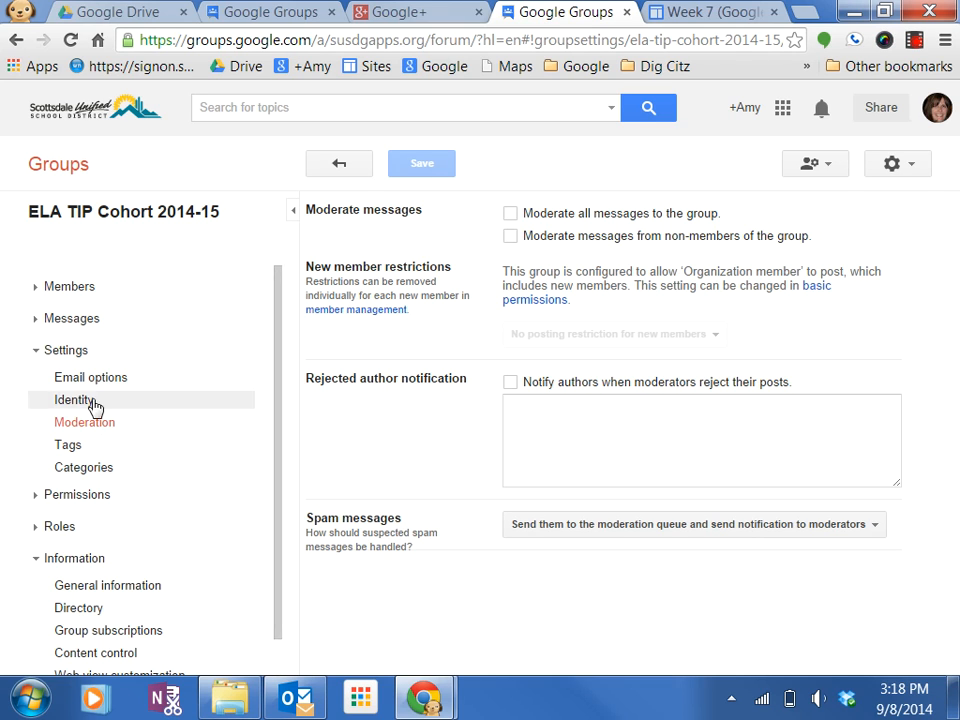
click(76, 357)
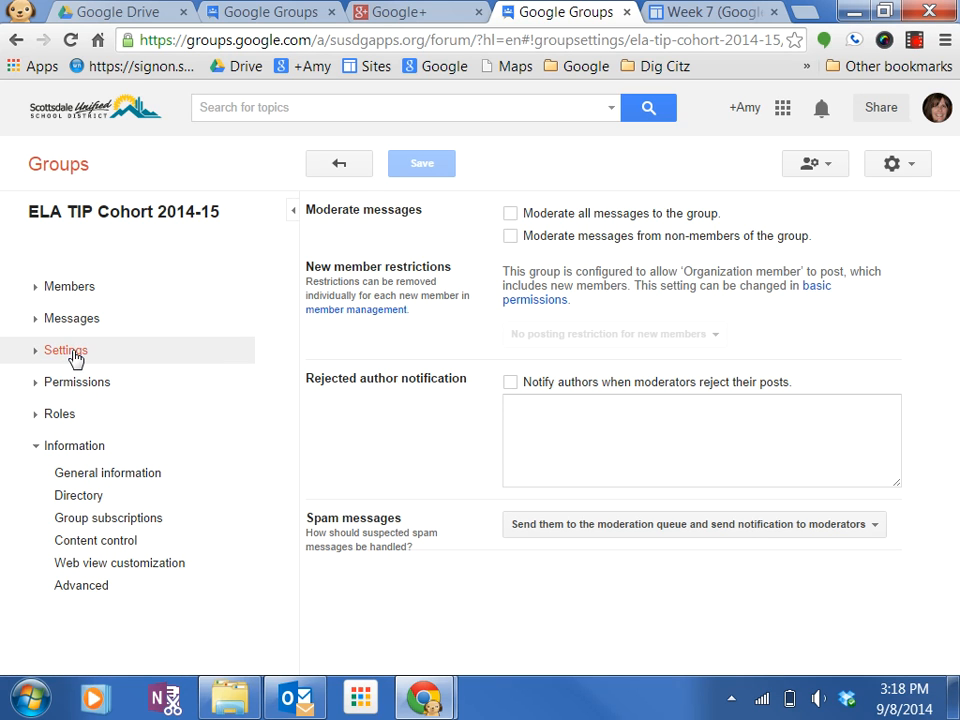
click(113, 477)
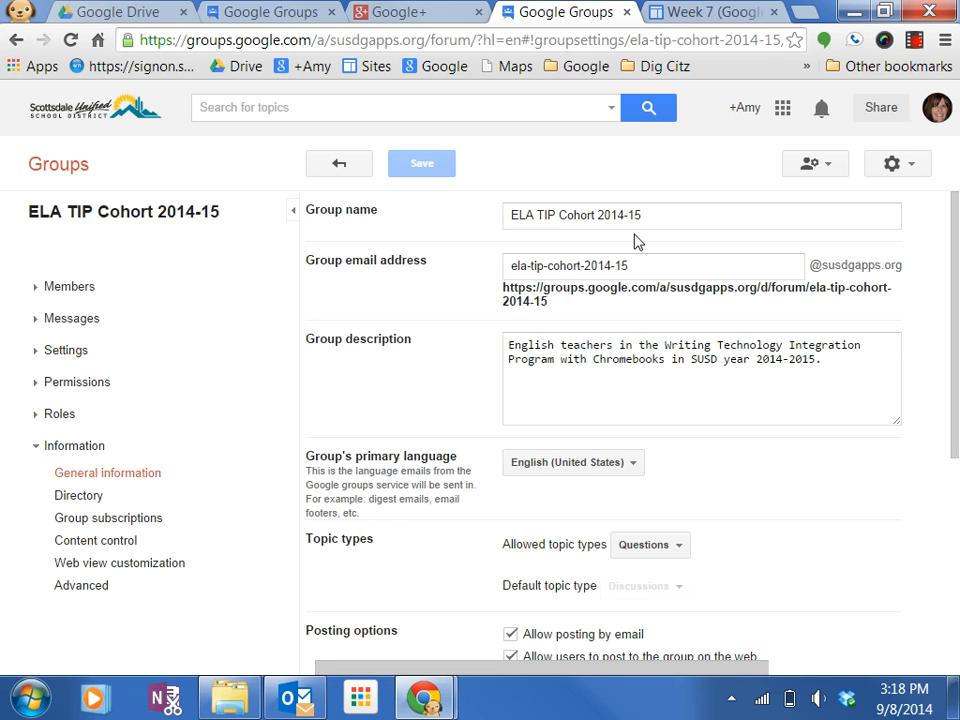
Set the group's allowed topic types to Discussions and questions.
click(658, 266)
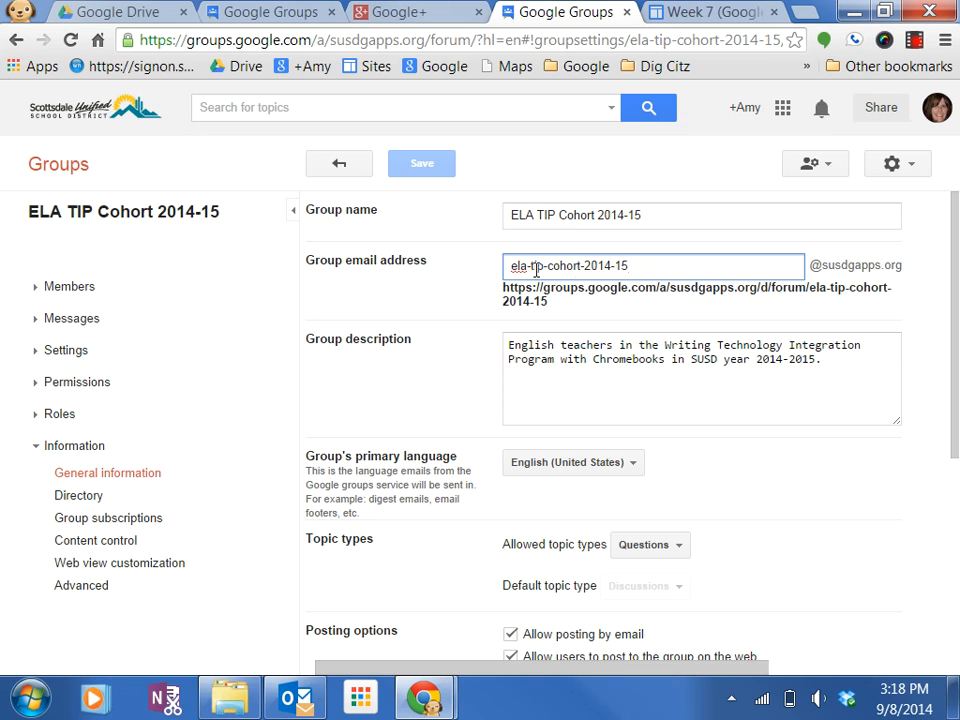
drag(855, 367, 462, 350)
click(591, 407)
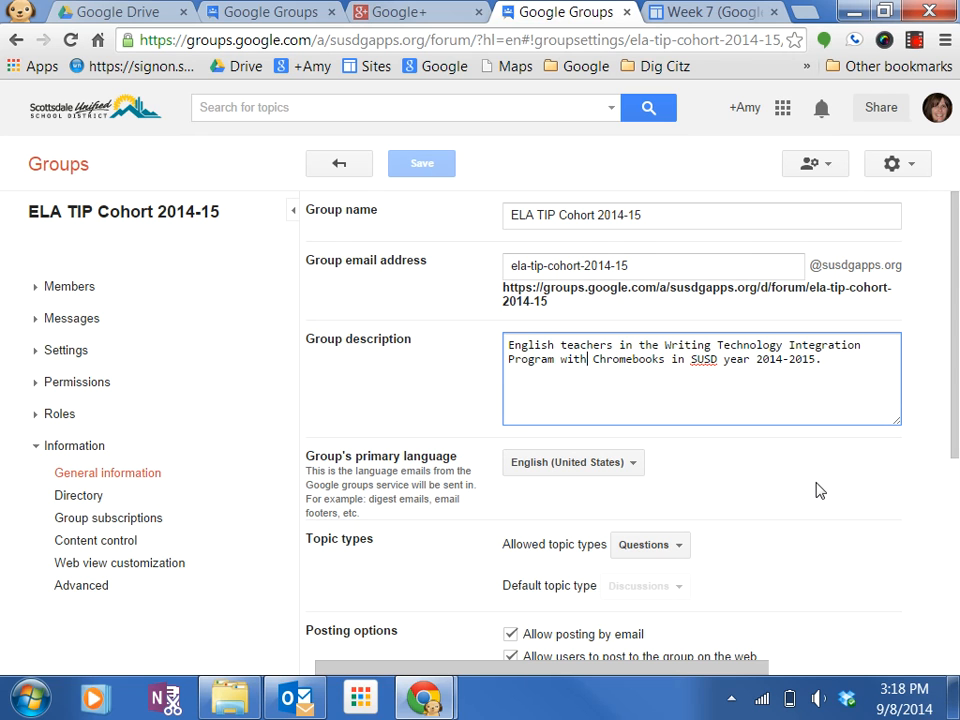
scroll(816, 492, down, 1)
scroll(814, 489, down, 1)
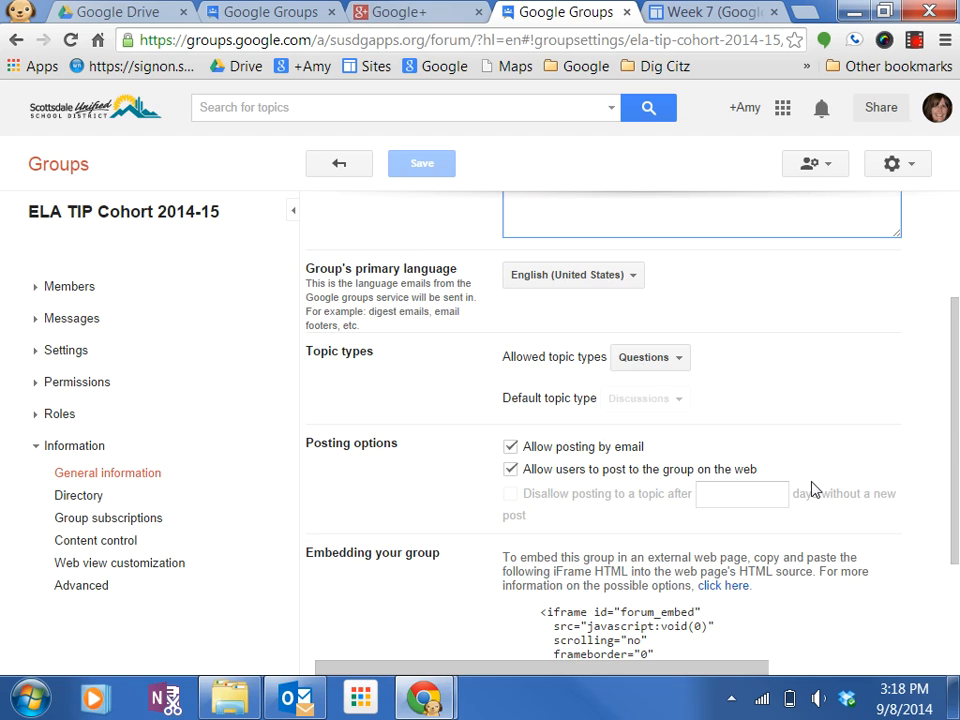
click(679, 360)
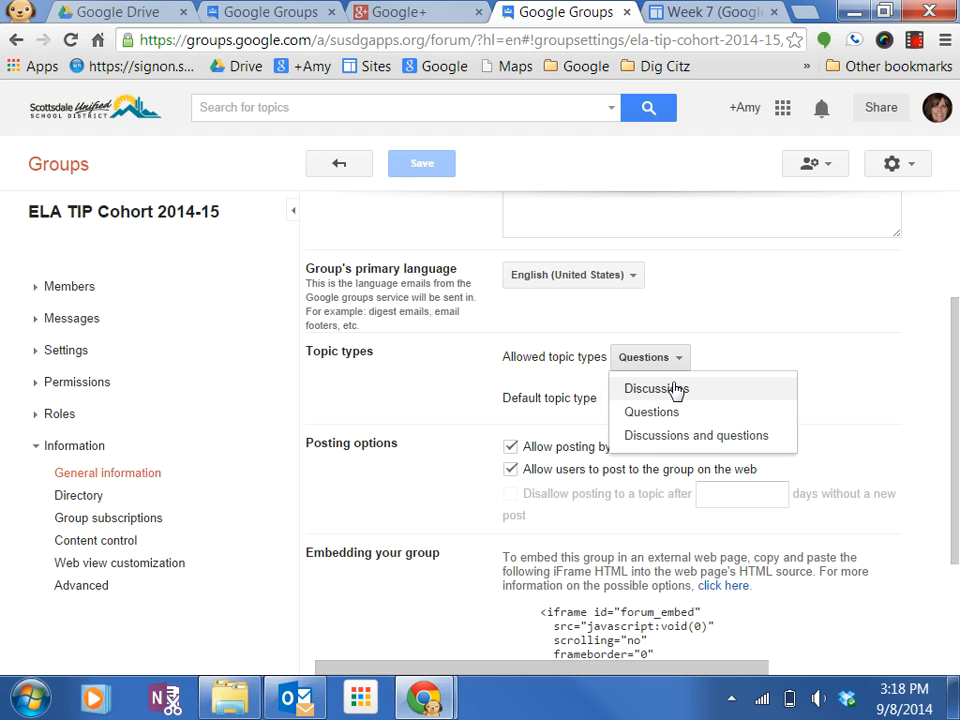
click(724, 440)
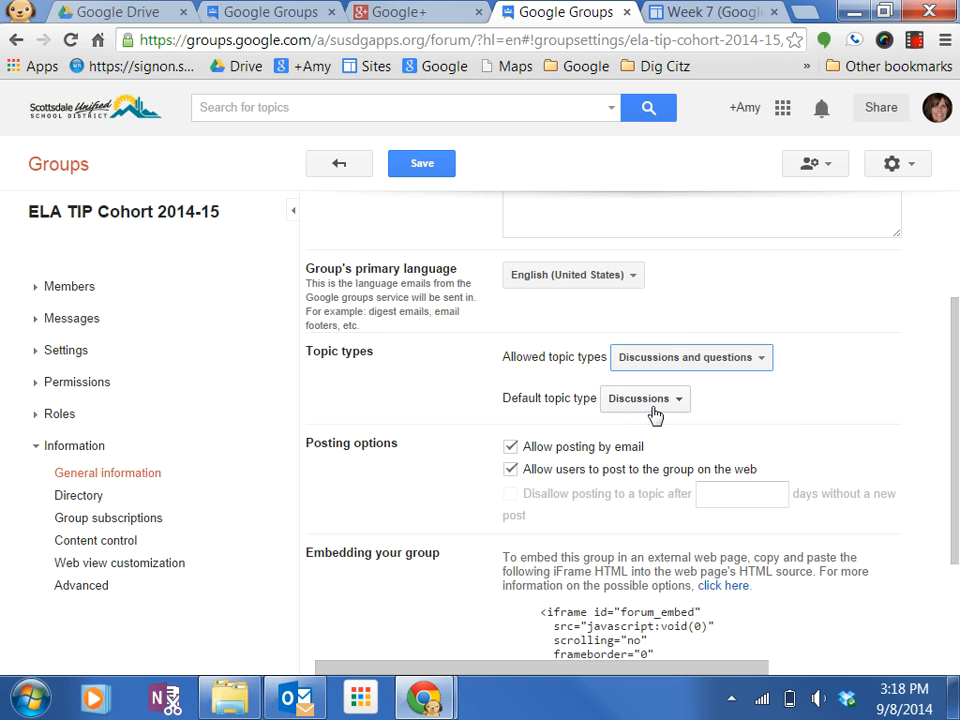
Review the embedding options and save the group's general information settings.
scroll(806, 437, down, 1)
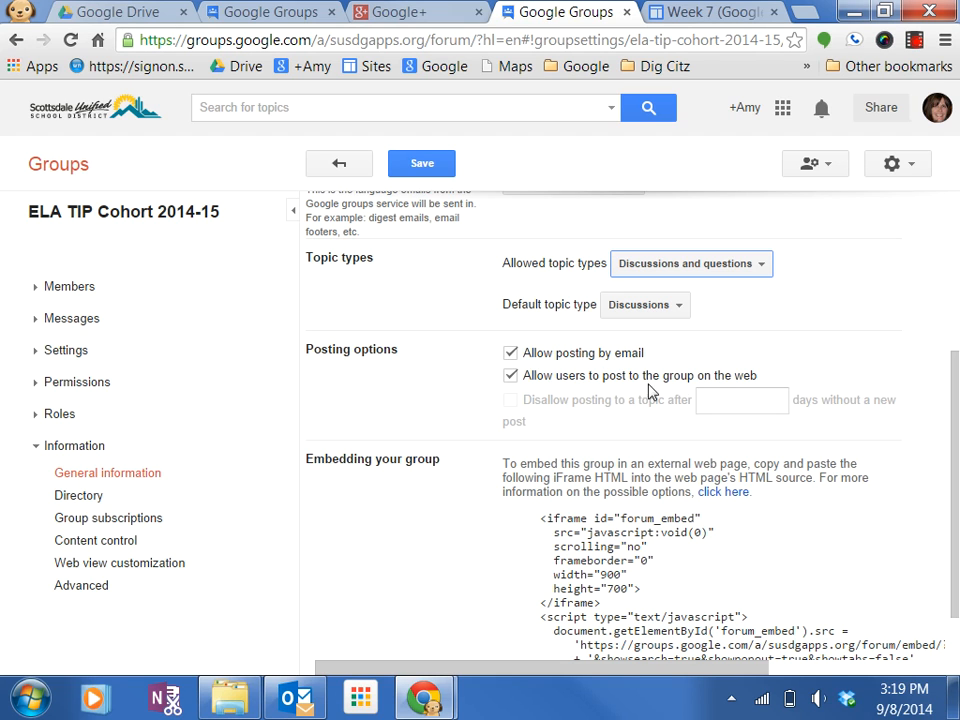
scroll(840, 498, down, 1)
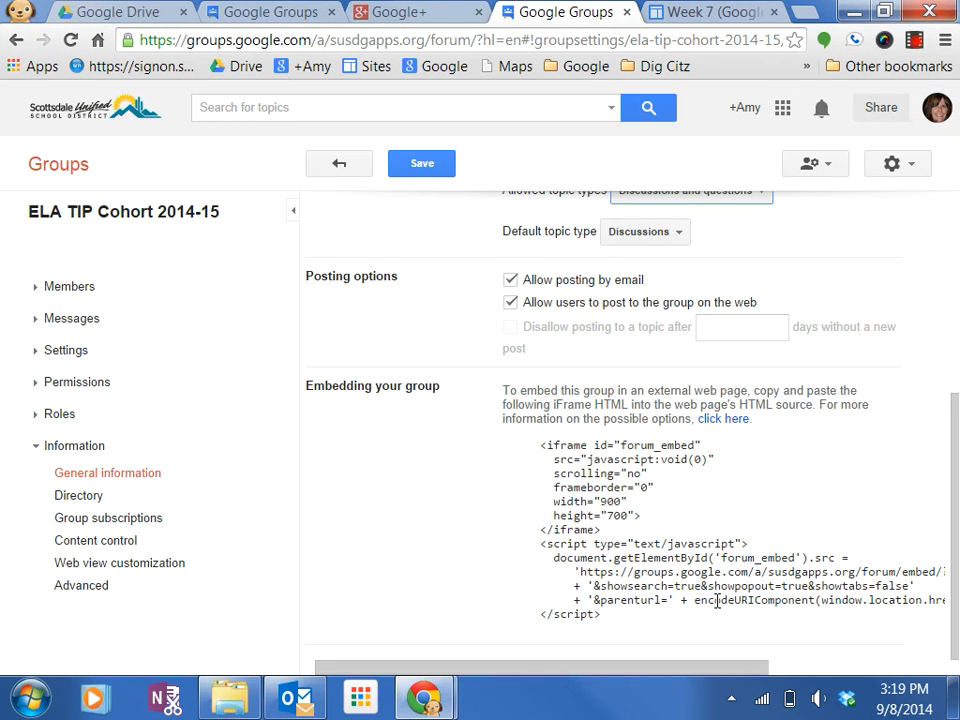
click(424, 172)
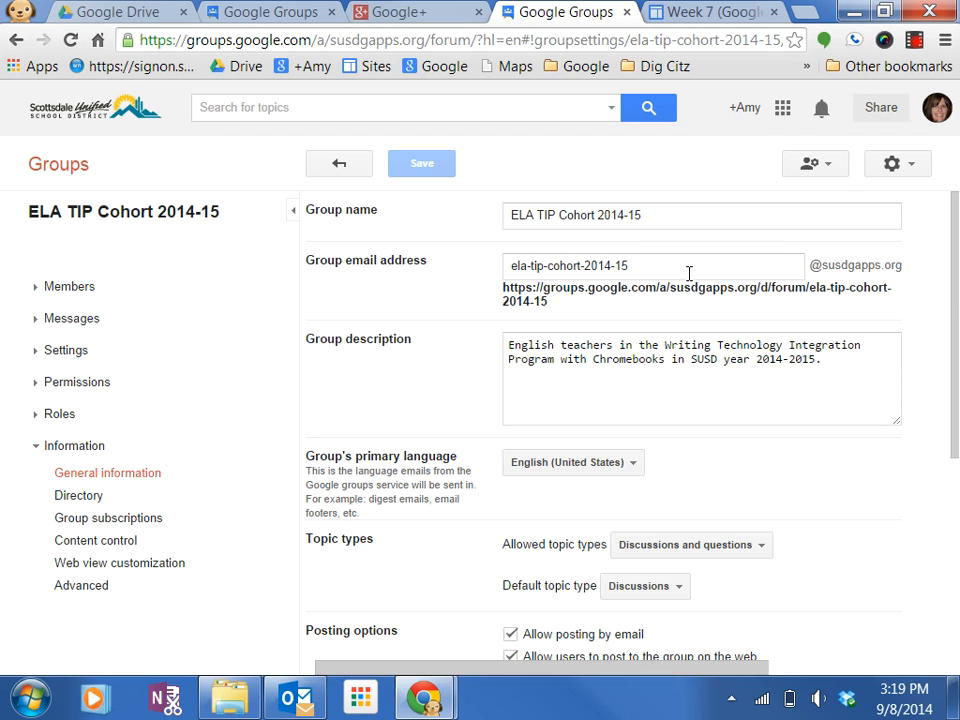
Edit the Week 7 site page and insert a Group gadget, selecting its Google Group URL field.
click(692, 14)
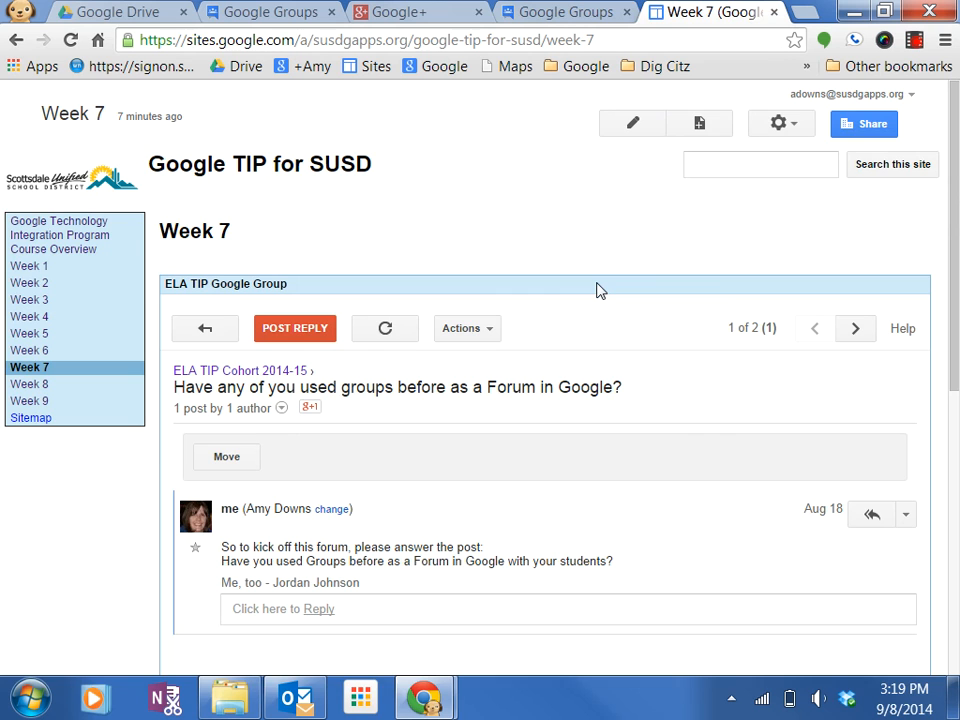
click(636, 125)
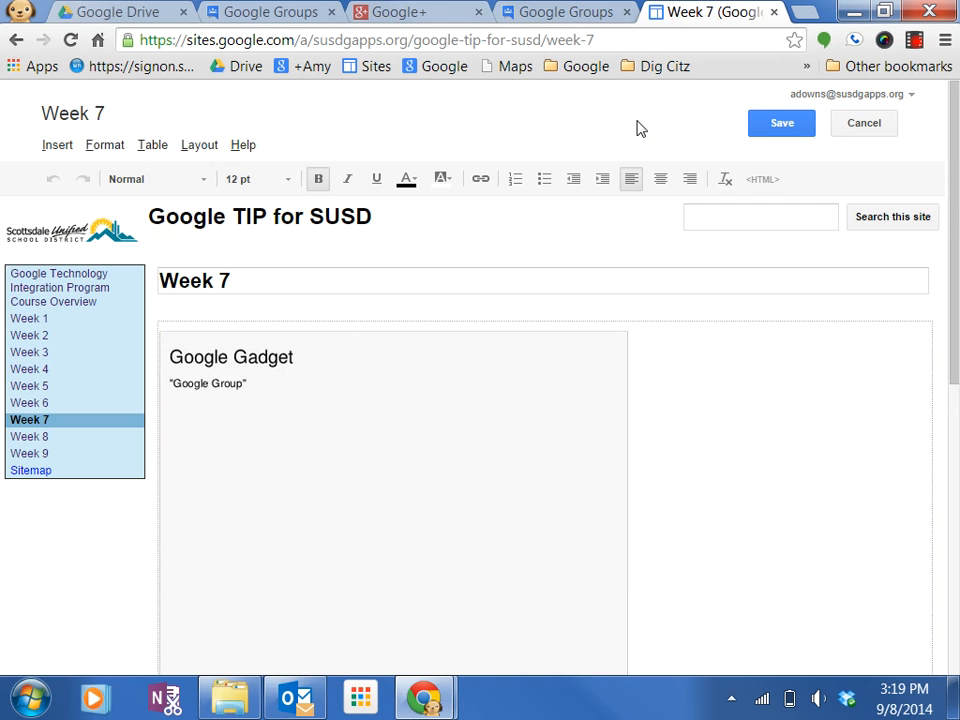
click(48, 150)
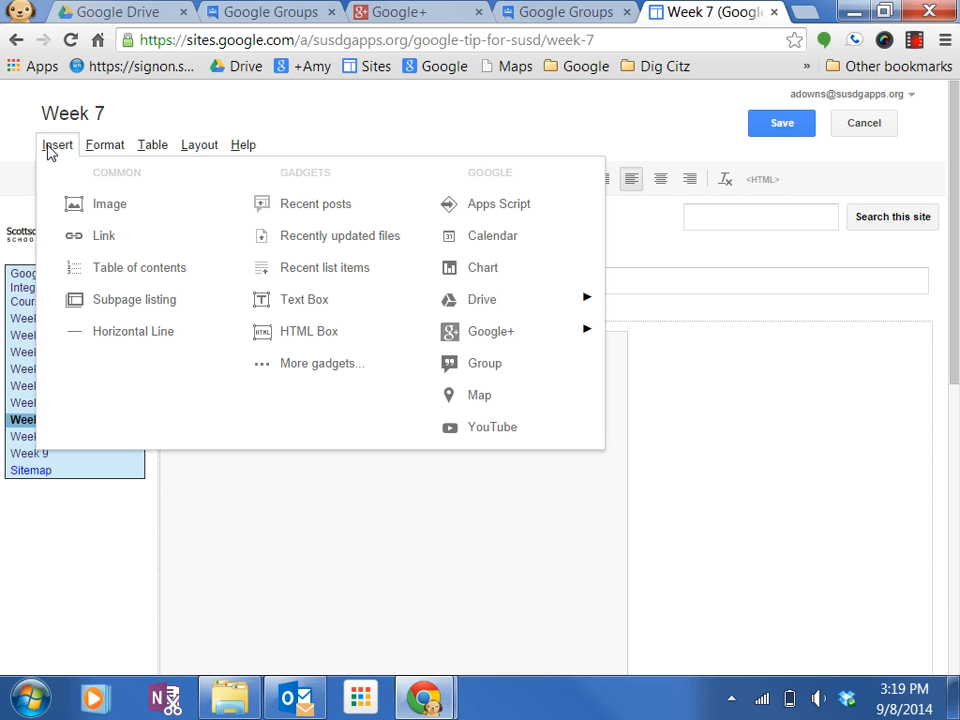
click(489, 366)
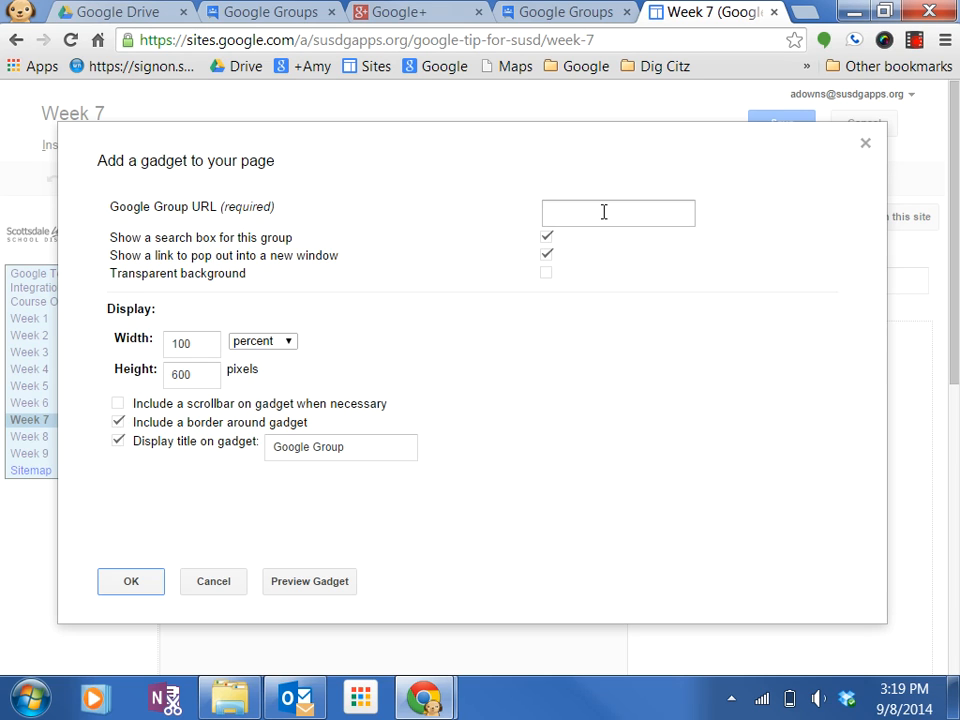
click(560, 214)
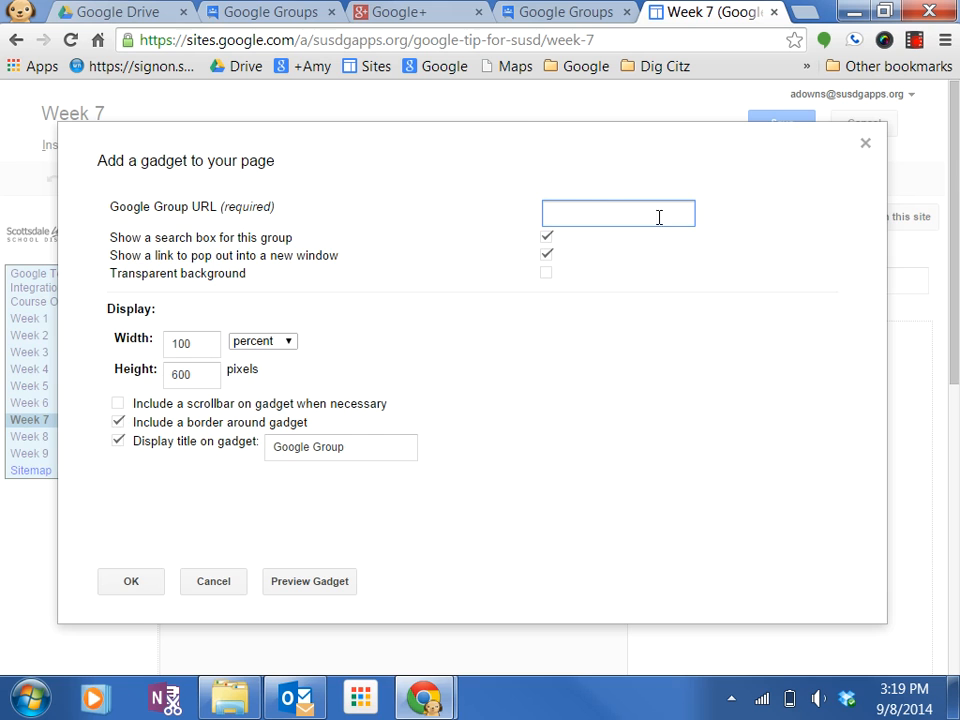
Copy the group settings page's web address.
click(584, 12)
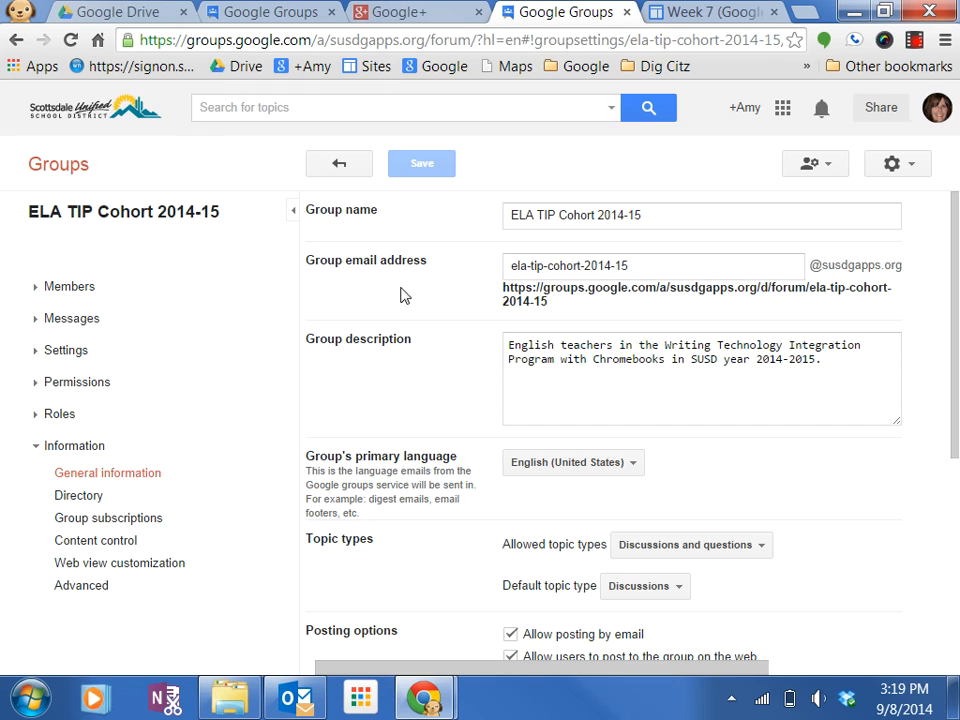
click(568, 38)
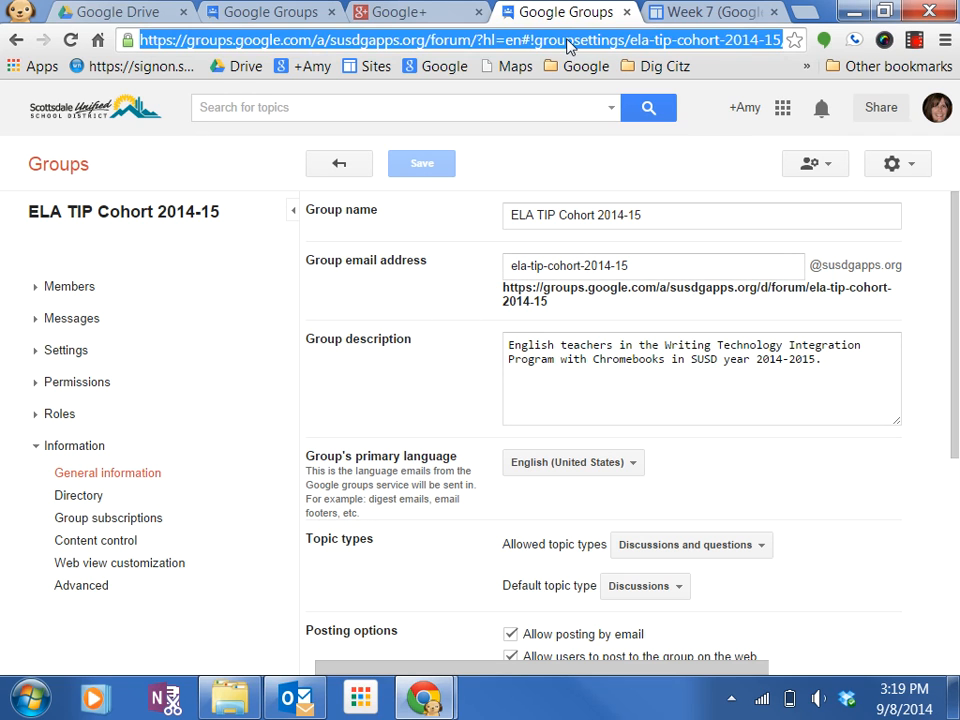
right_click(680, 48)
click(710, 122)
Paste the copied address as the gadget's Google Group URL, preview the gadget, and dismiss the alert.
click(675, 22)
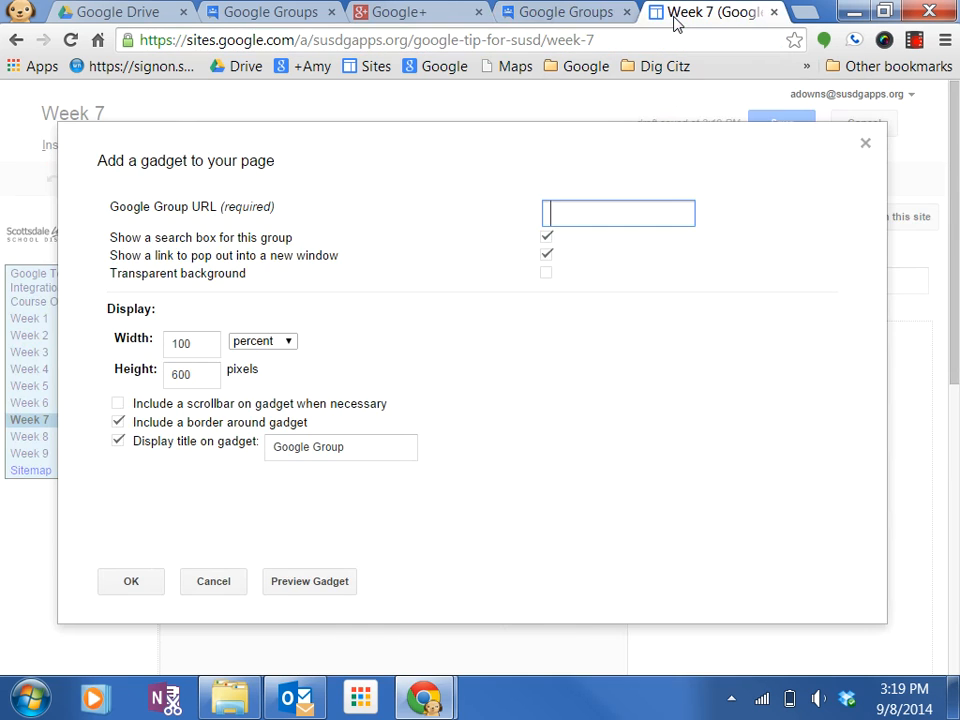
right_click(583, 212)
click(649, 345)
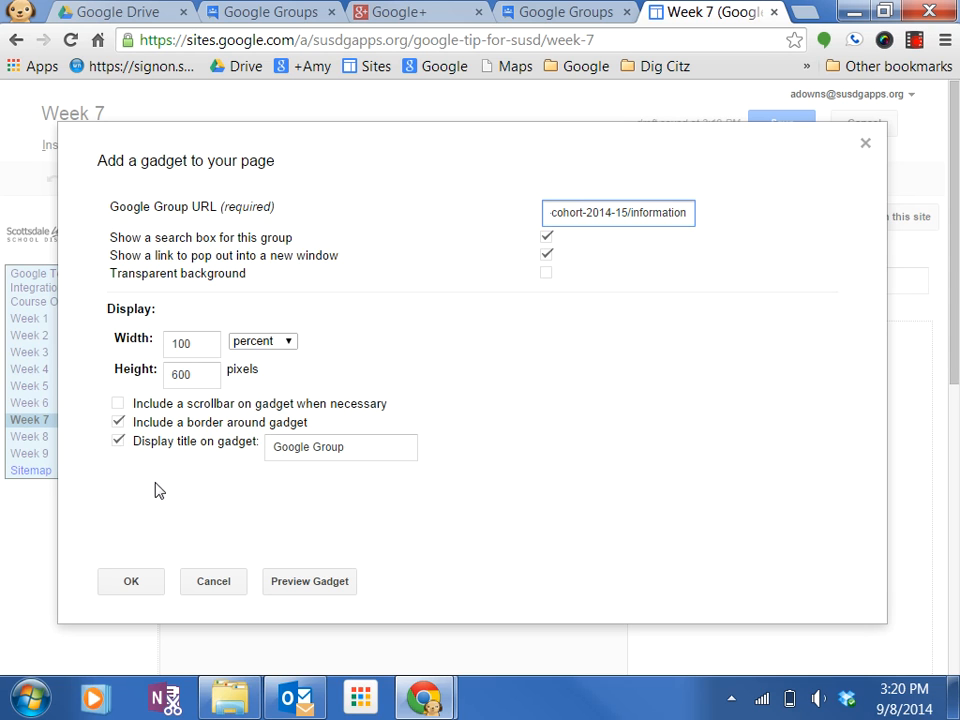
click(330, 586)
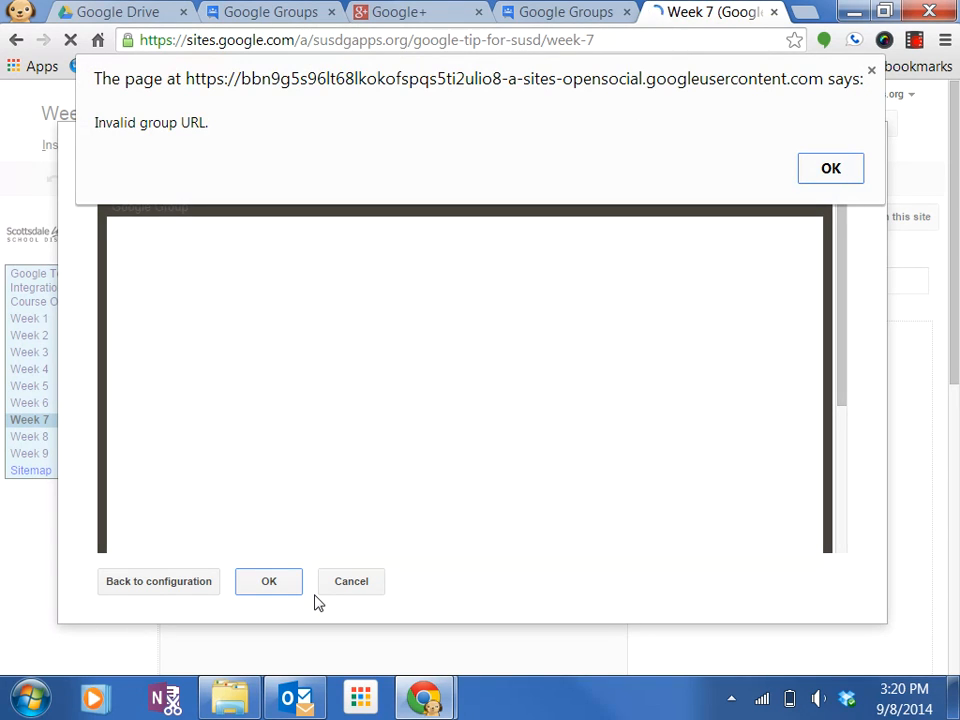
click(845, 176)
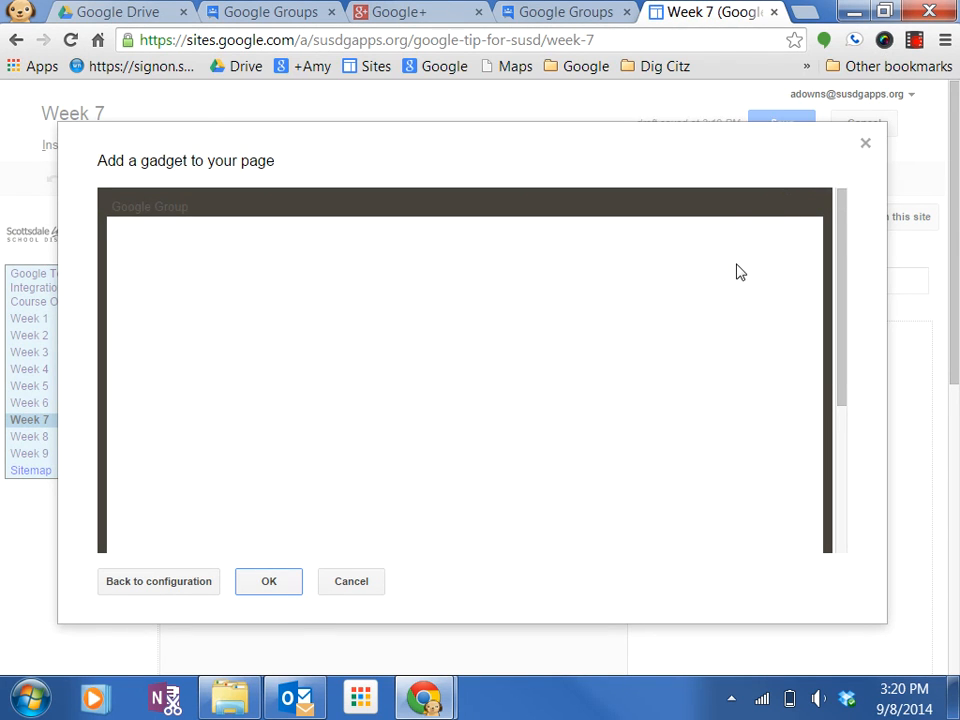
Open the ELA TIP Cohort 2014-15 group's discussion page and copy its web address.
click(561, 13)
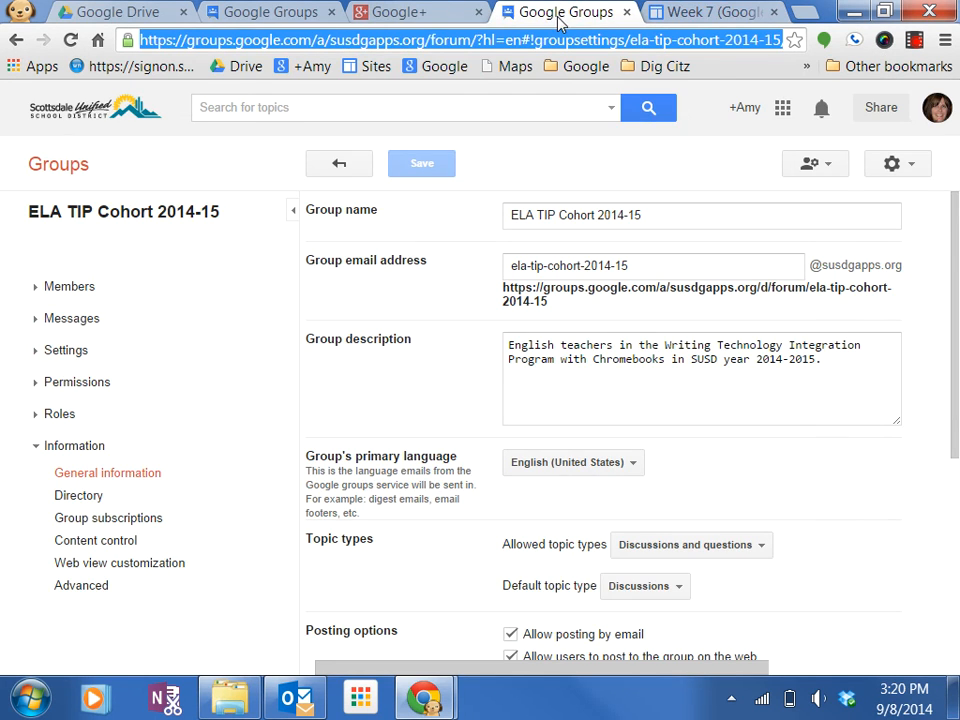
click(408, 299)
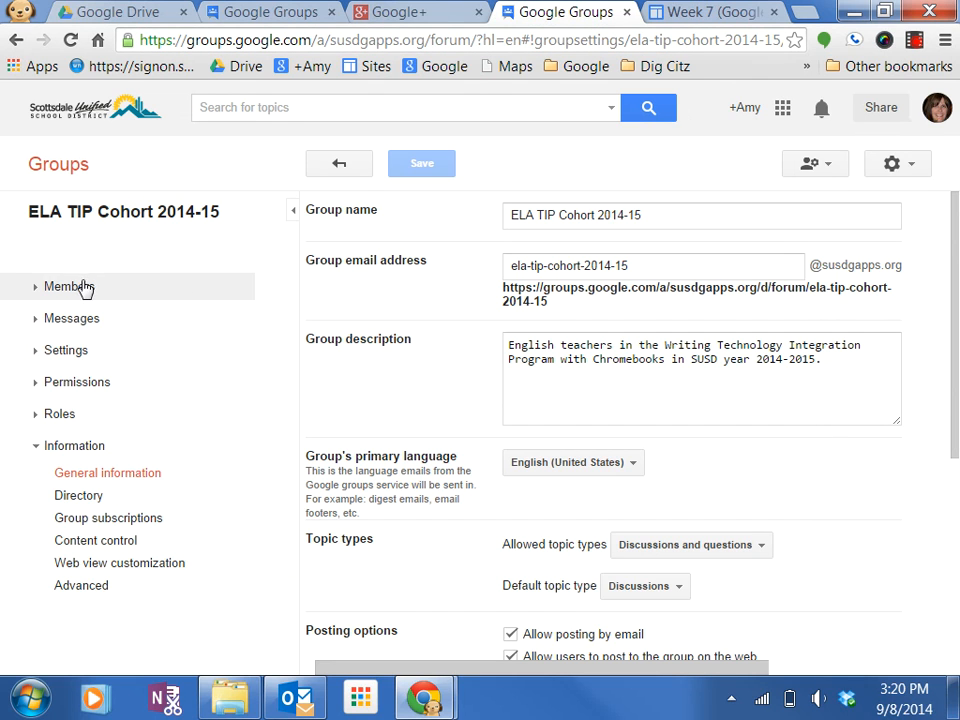
click(130, 213)
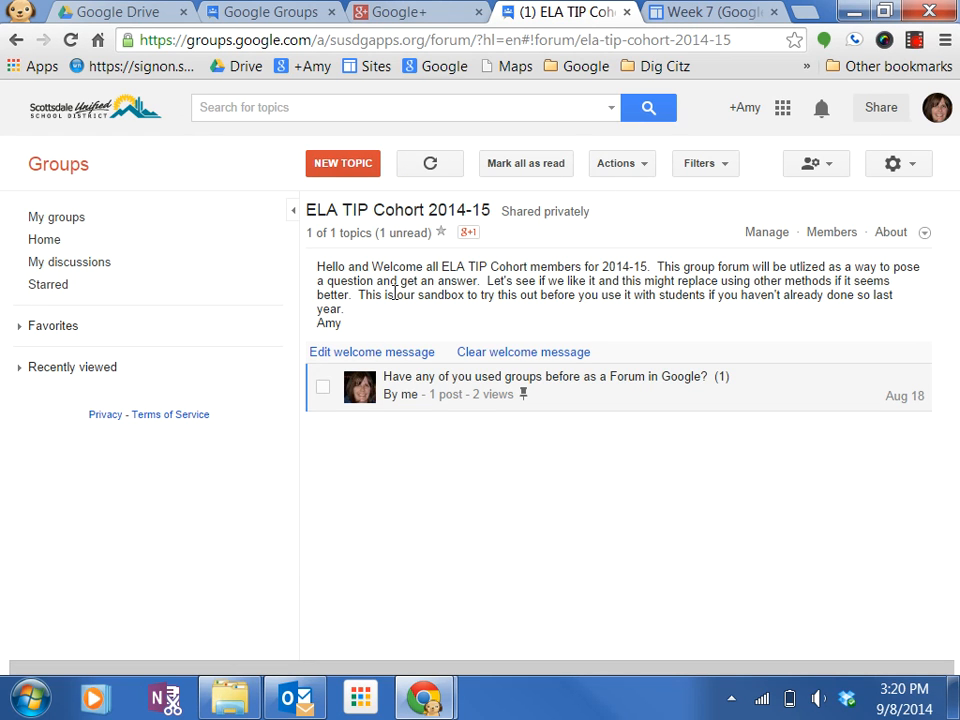
click(516, 42)
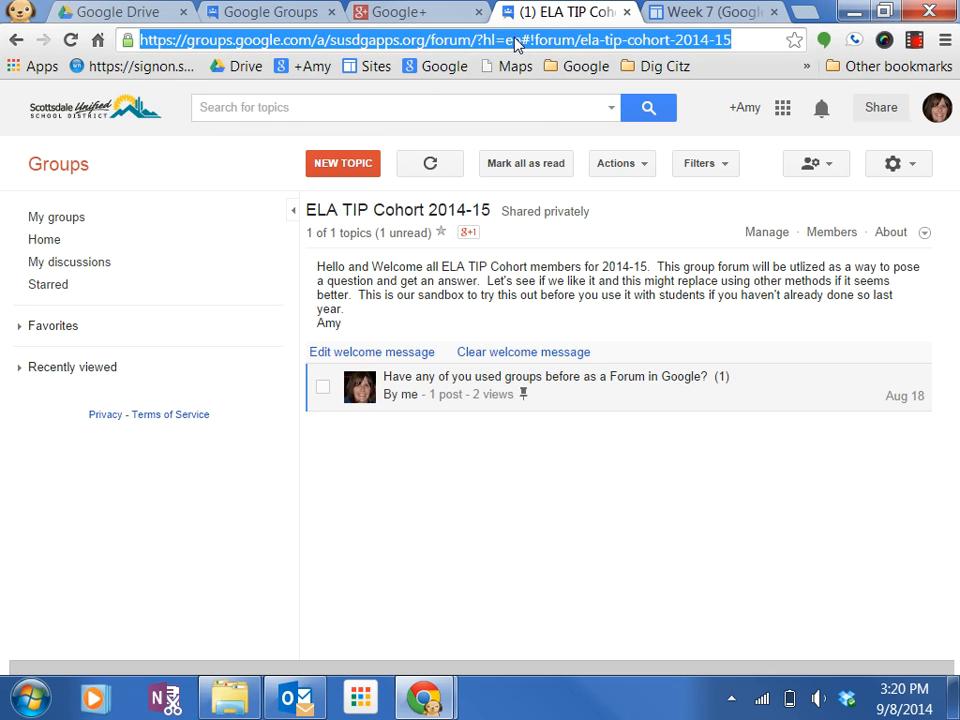
right_click(516, 42)
click(570, 122)
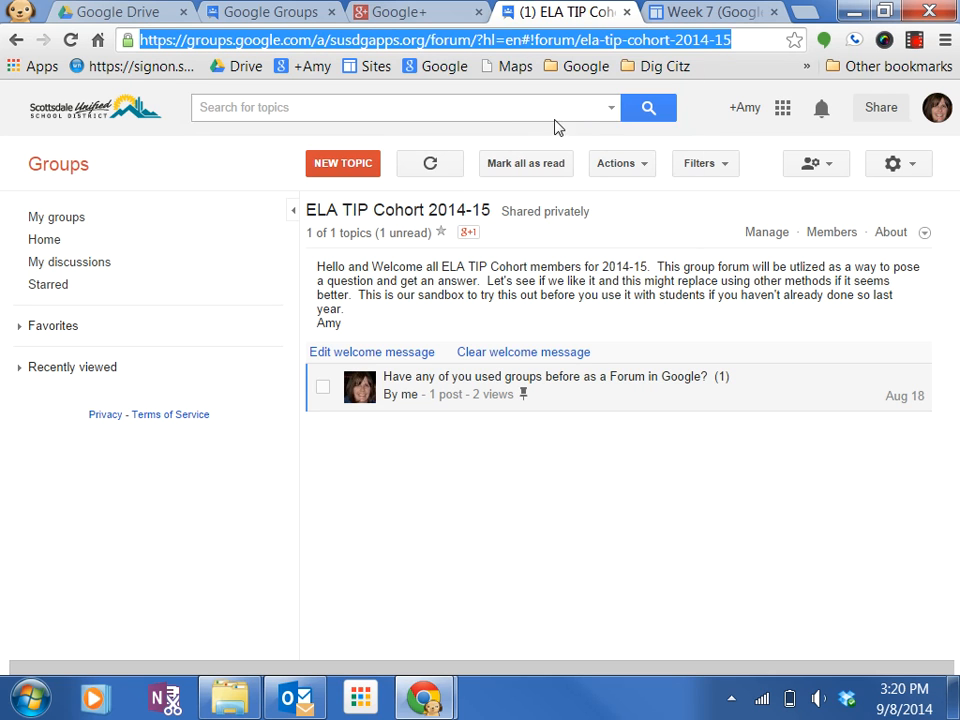
Return to the gadget configuration and replace the Google Group URL with the copied discussion page address.
click(683, 13)
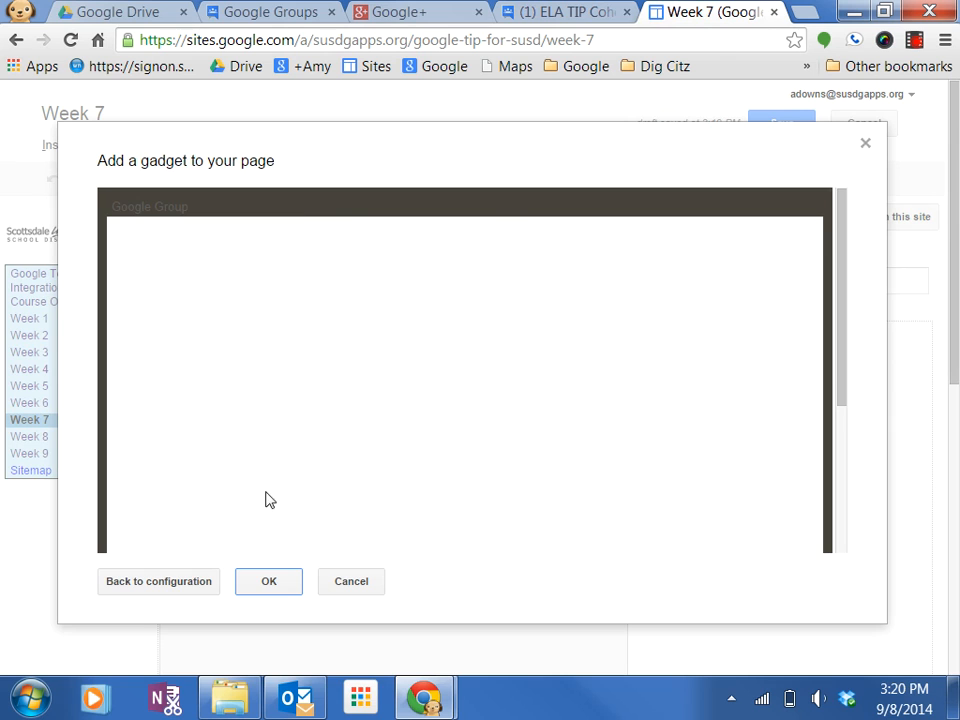
click(197, 588)
click(652, 208)
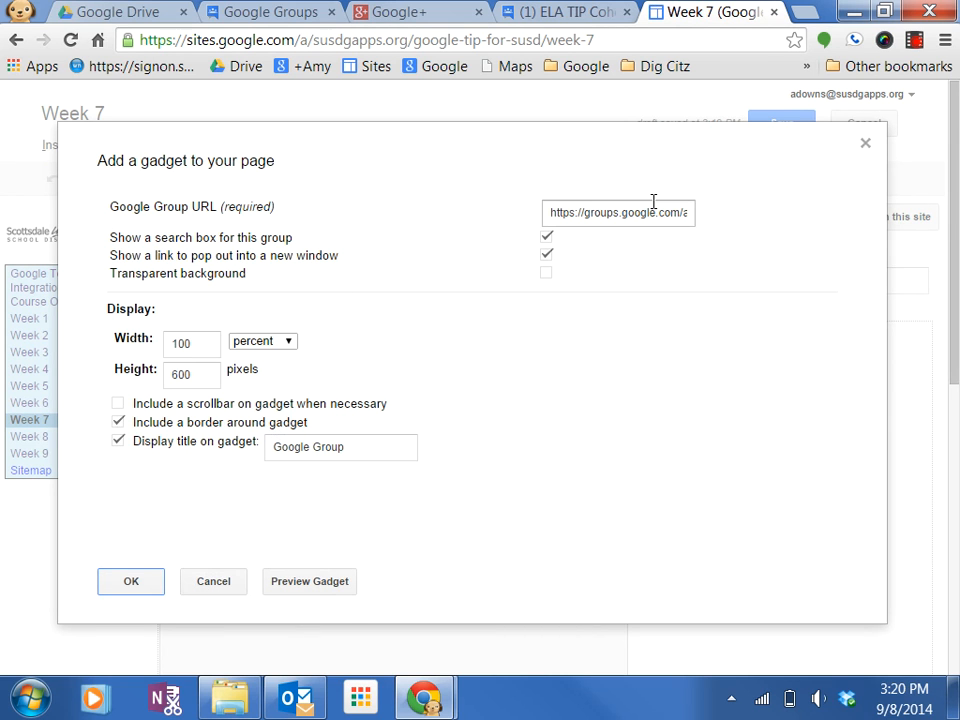
triple_click(652, 208)
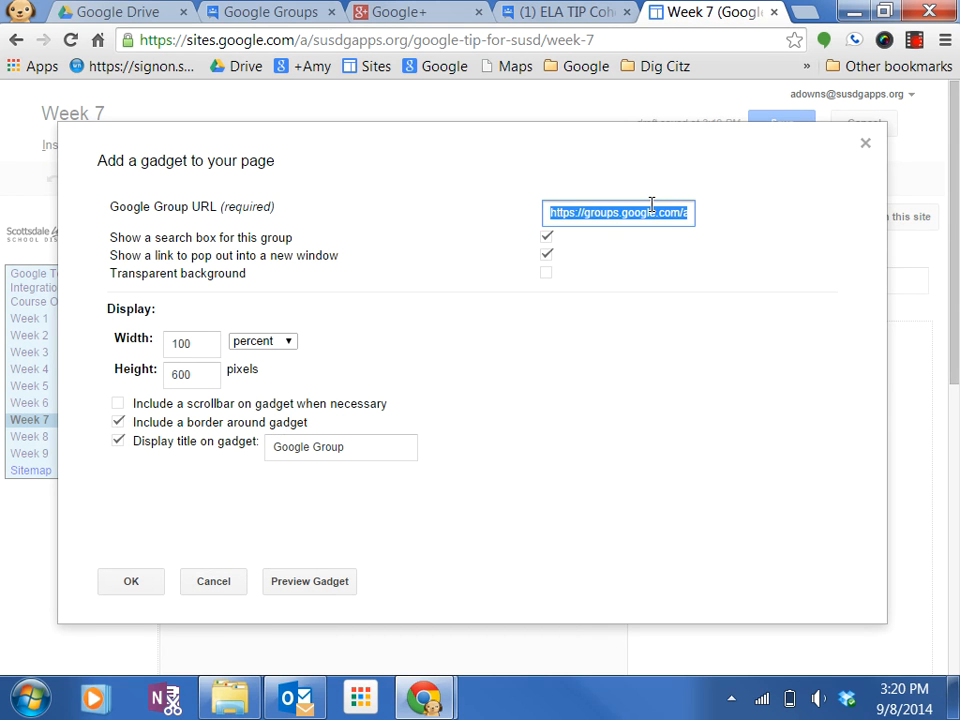
key(BackSpace)
key(ctrl+v)
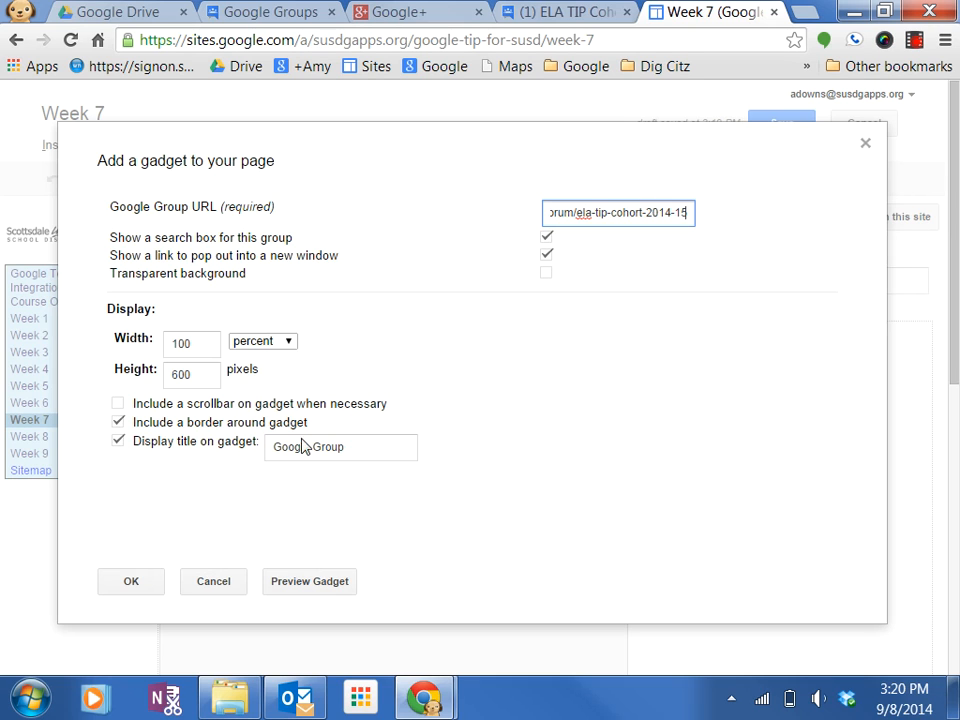
Preview the Group gadget, insert it into the Week 7 page, and save the page.
click(304, 585)
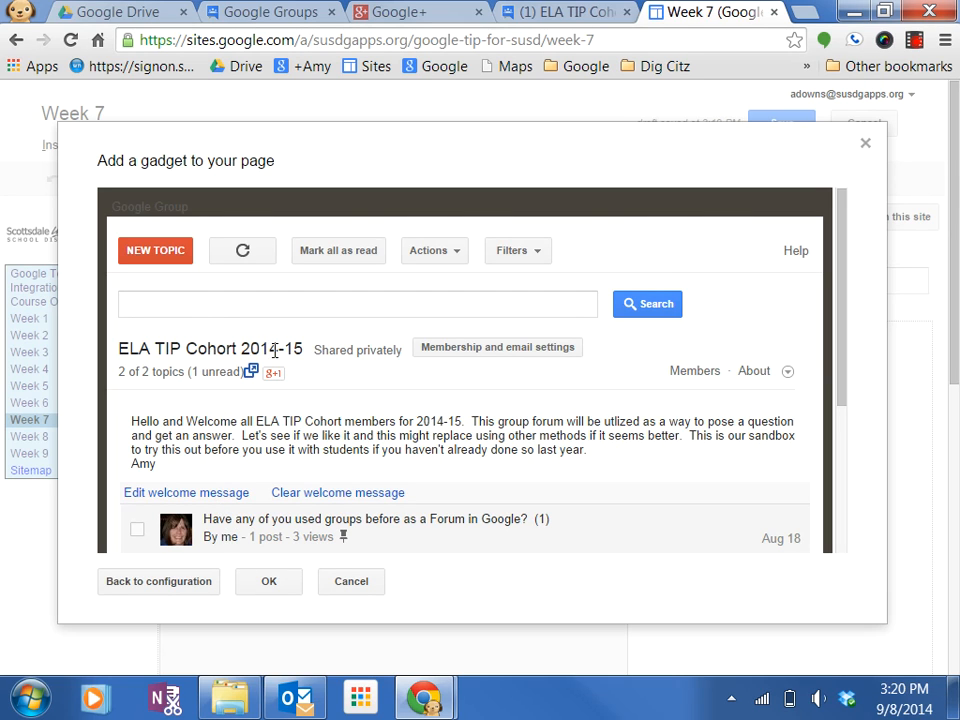
click(270, 582)
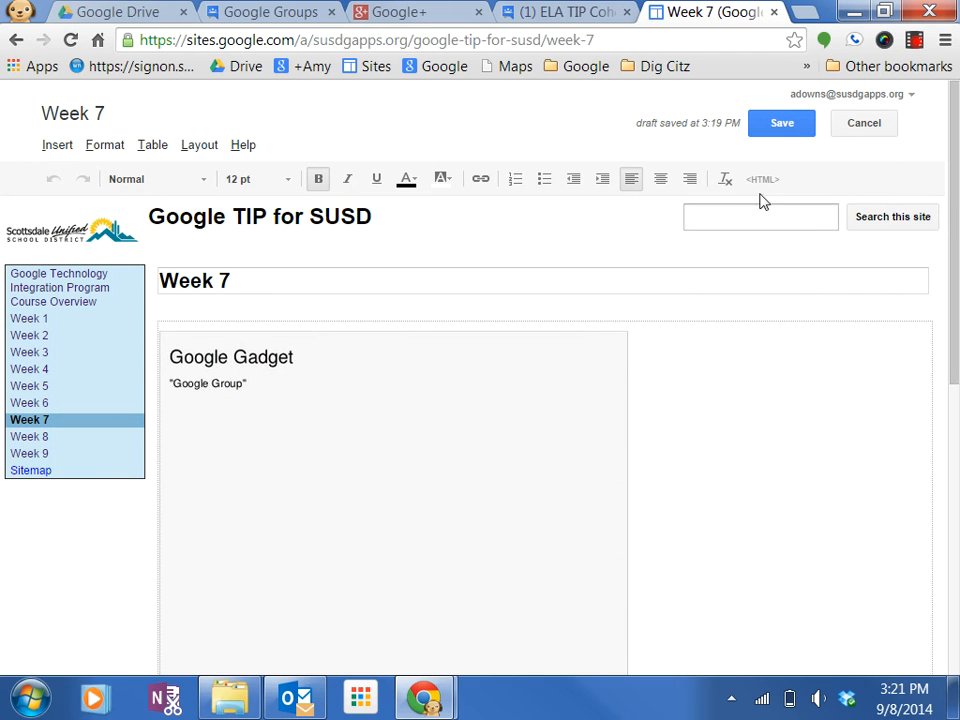
click(779, 126)
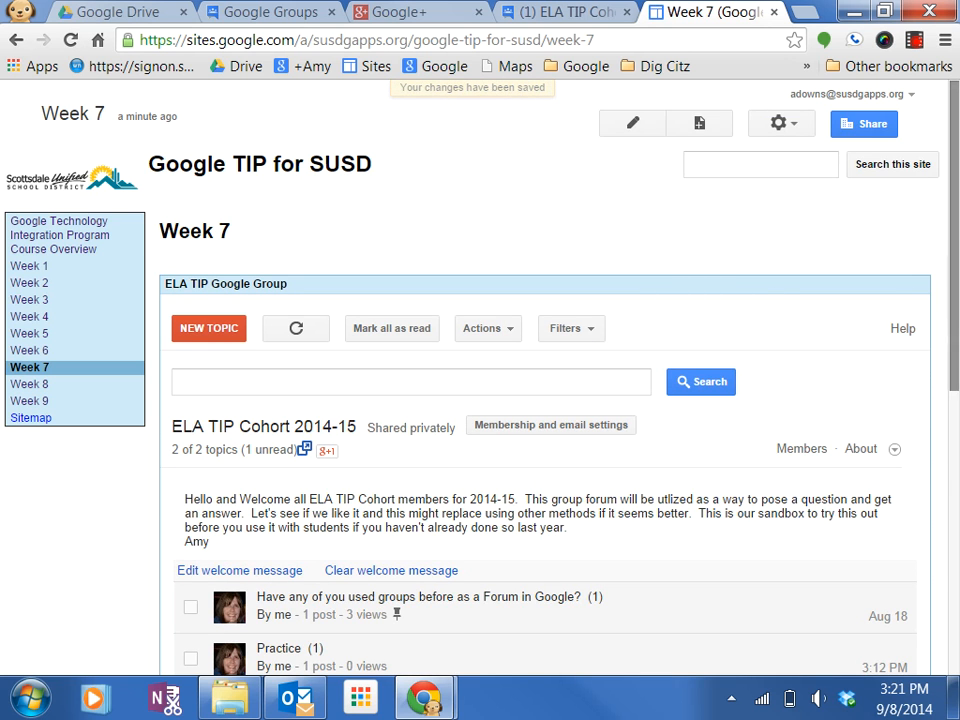
Open the first discussion topic in the embedded group gadget and scroll through the saved page.
drag(955, 318, 955, 481)
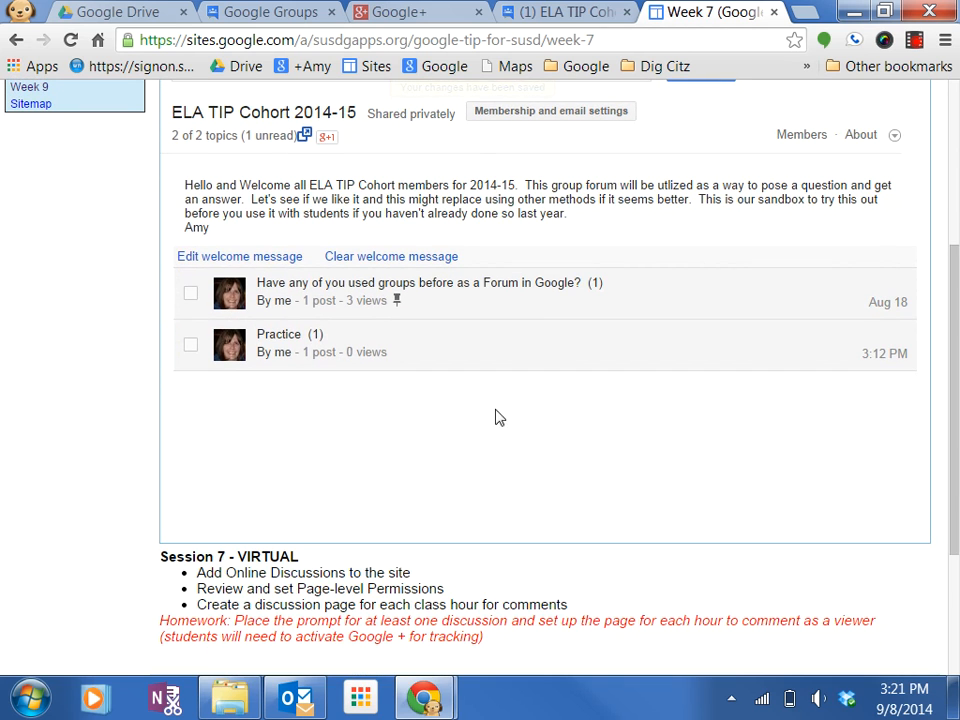
click(568, 285)
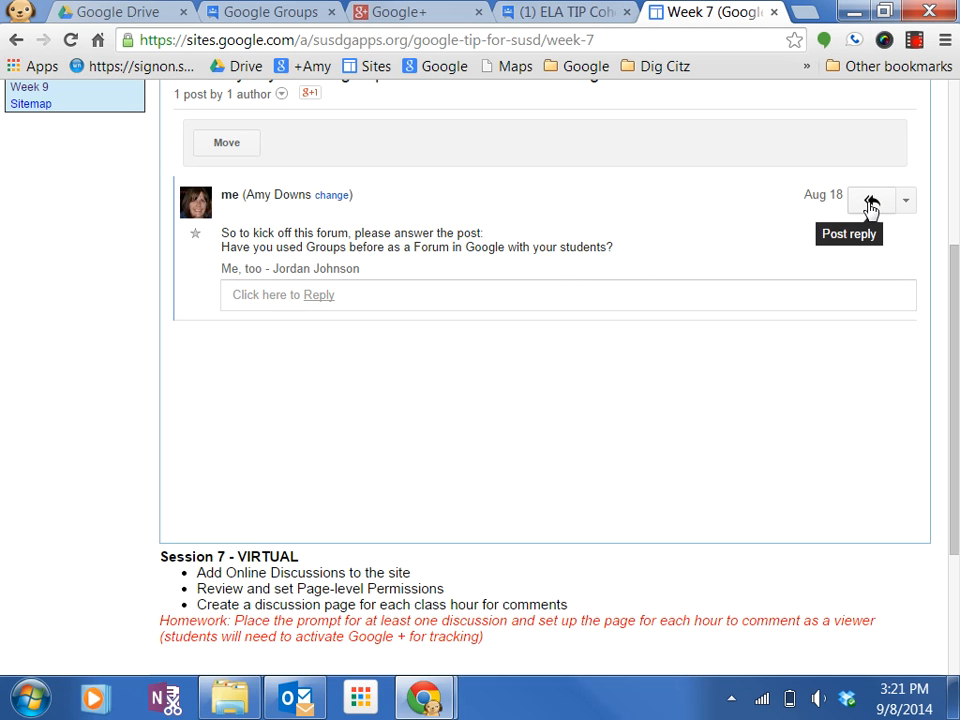
scroll(518, 352, up, 3)
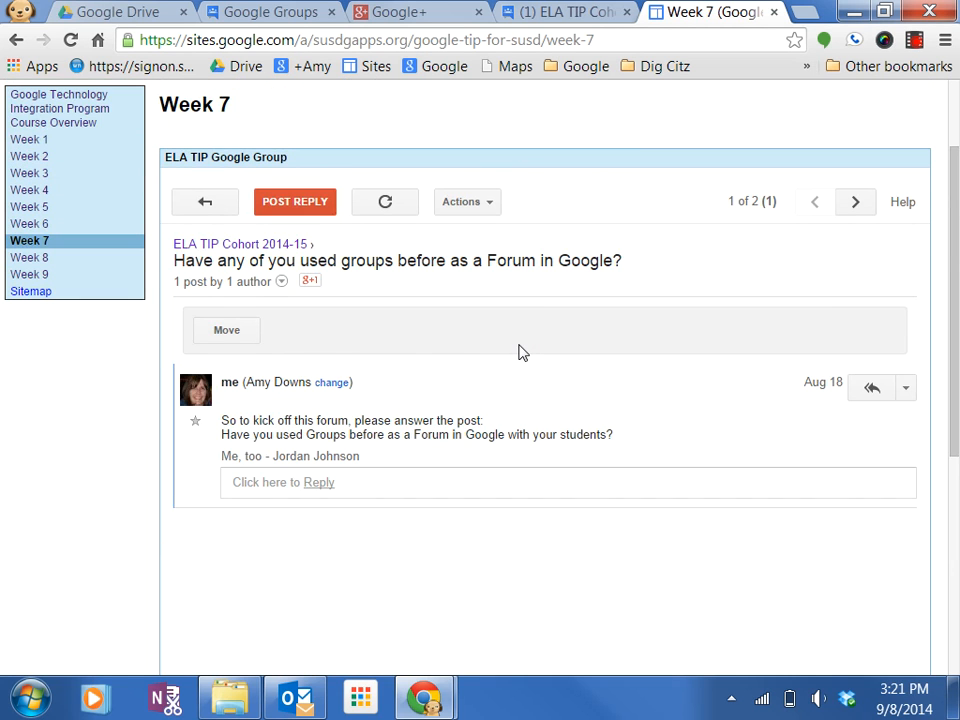
scroll(518, 352, up, 2)
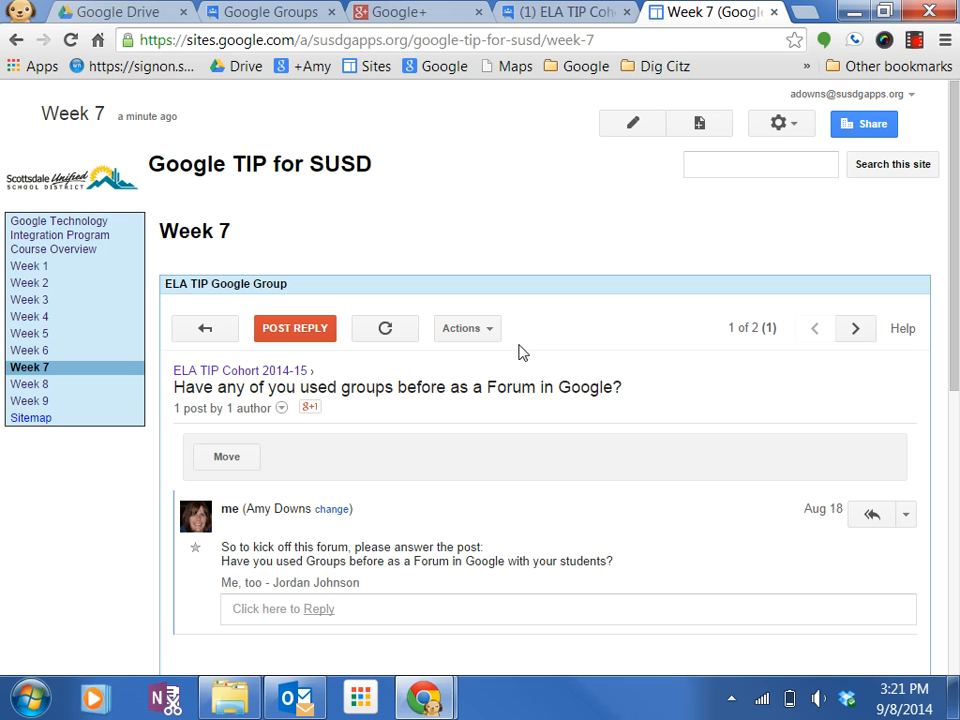
scroll(545, 425, down, 6)
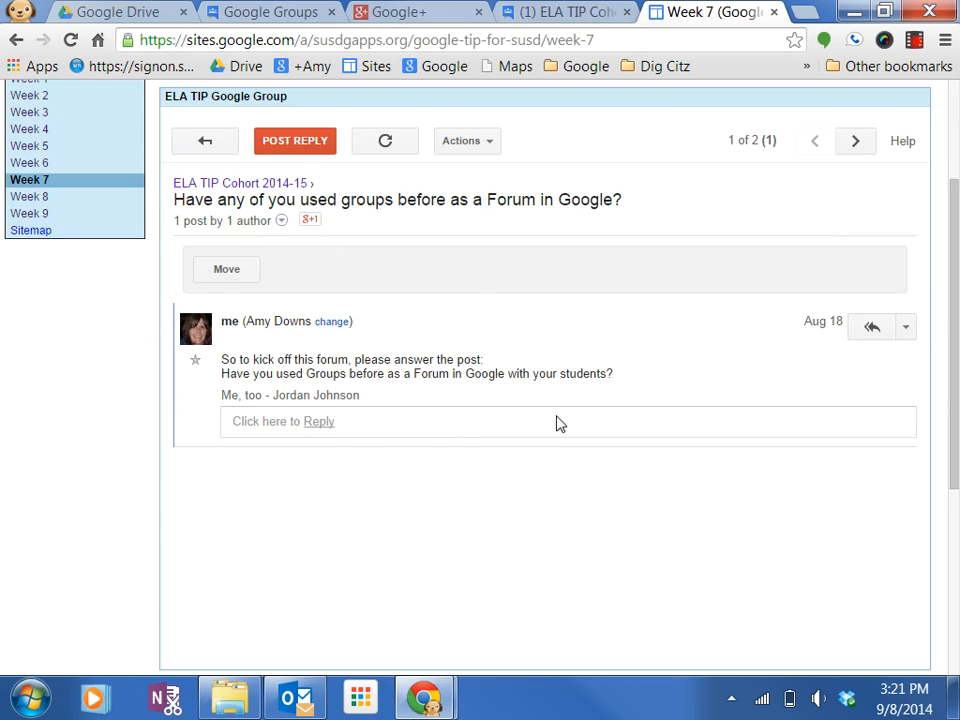
scroll(556, 425, down, 2)
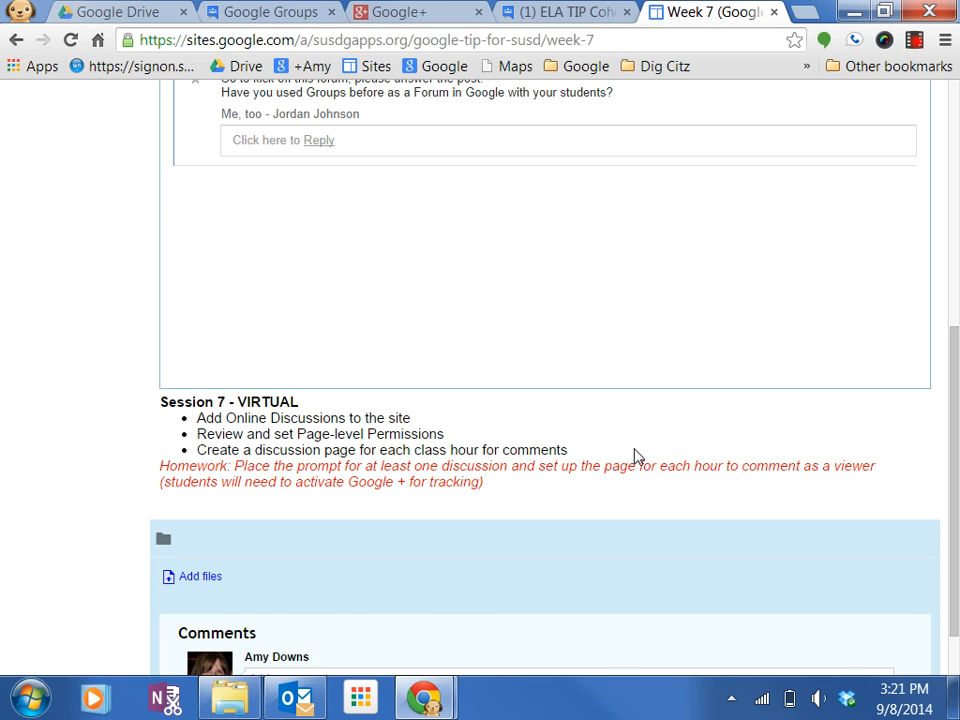
scroll(634, 456, up, 10)
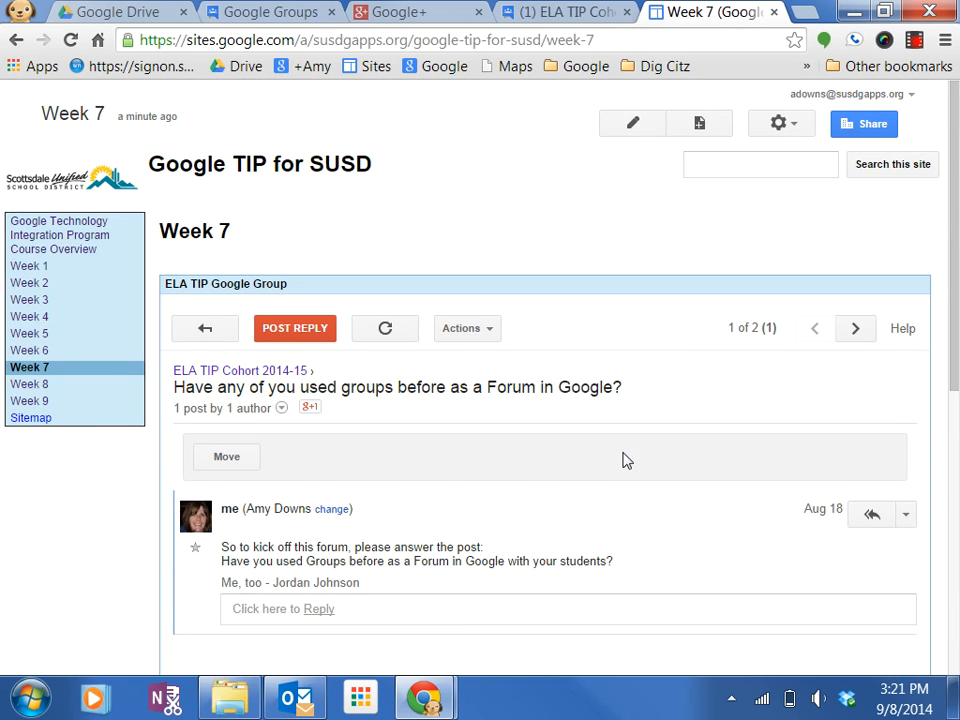